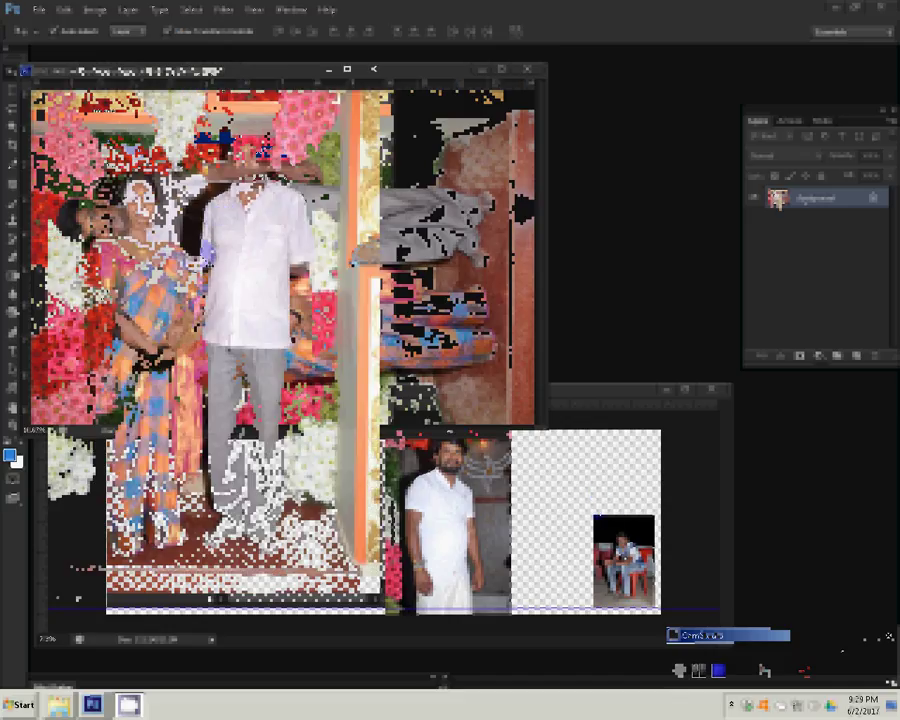
Resize the couple photo to 4 inches wide
{"action": "left_click", "coordinate": [95, 9]}
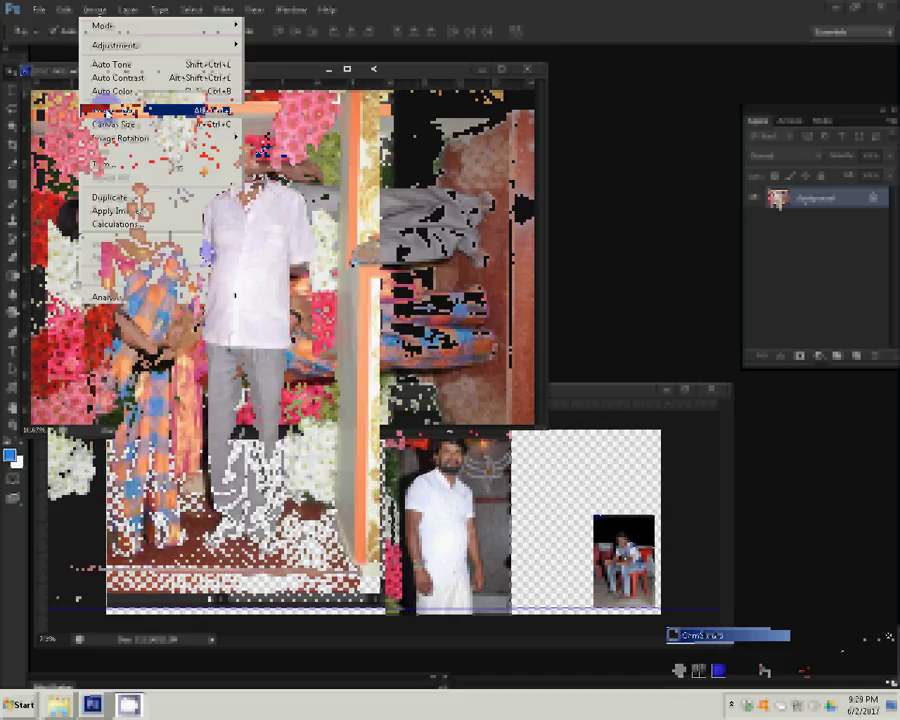
{"action": "left_click", "coordinate": [107, 110]}
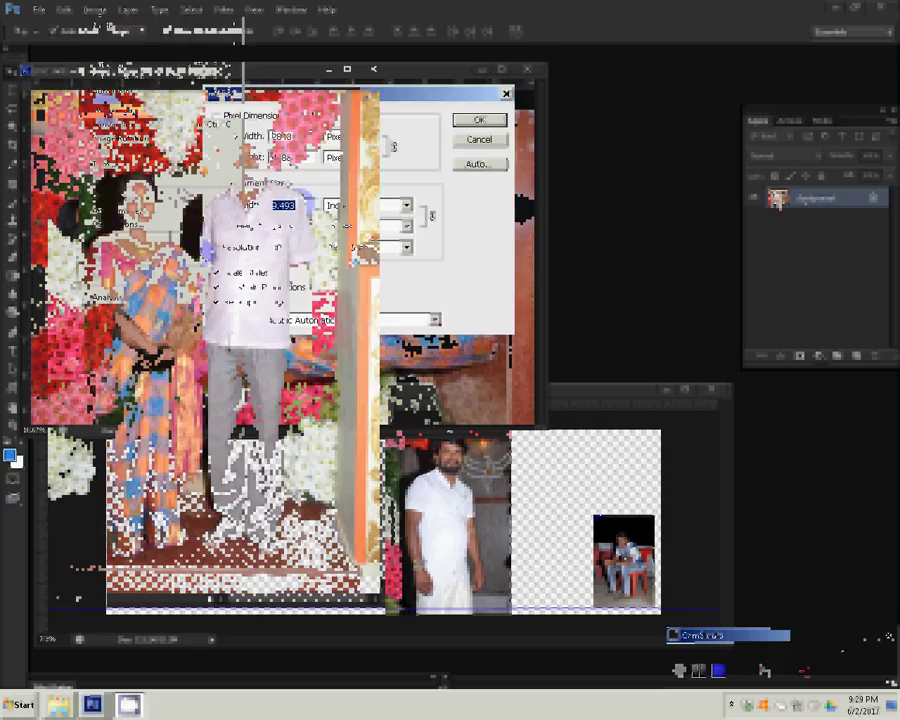
{"action": "type", "text": "4"}
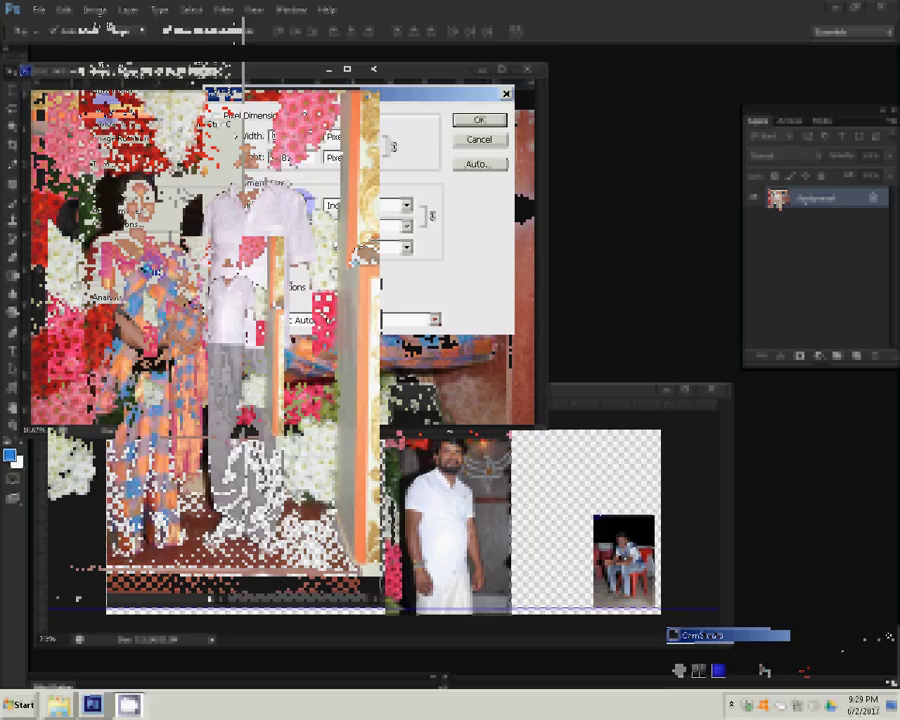
Place the couple photo on the album spread's right page and close the original without saving
{"action": "mouse_move", "coordinate": [213, 310]}
{"action": "left_mouse_down"}
{"action": "mouse_move", "coordinate": [546, 477]}
{"action": "mouse_move", "coordinate": [571, 524]}
{"action": "mouse_move", "coordinate": [567, 538]}
{"action": "left_mouse_up"}
{"action": "left_click", "coordinate": [374, 70]}
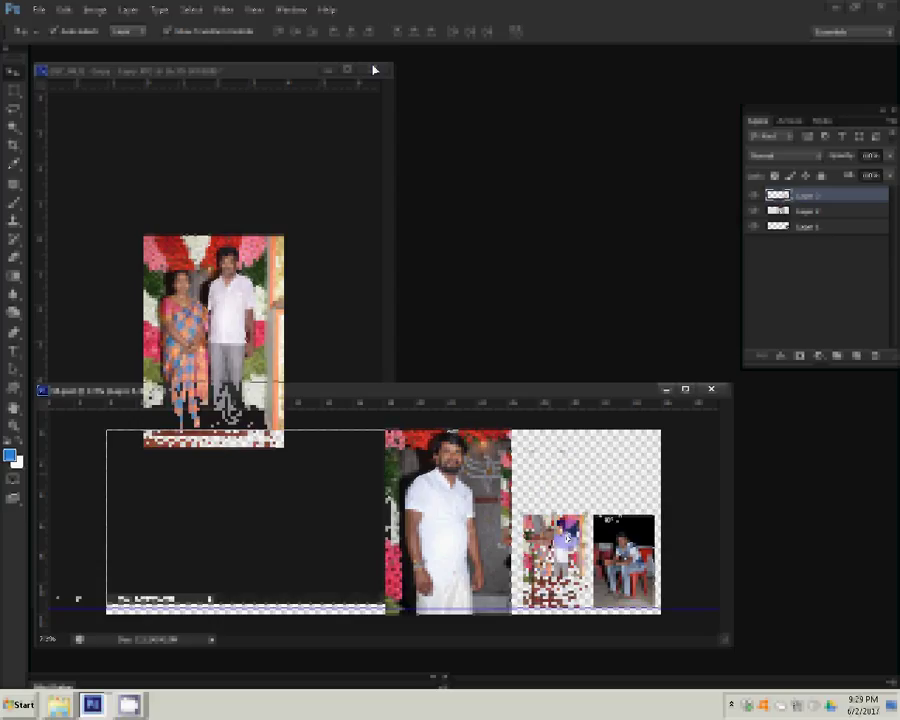
{"action": "left_click", "coordinate": [453, 266]}
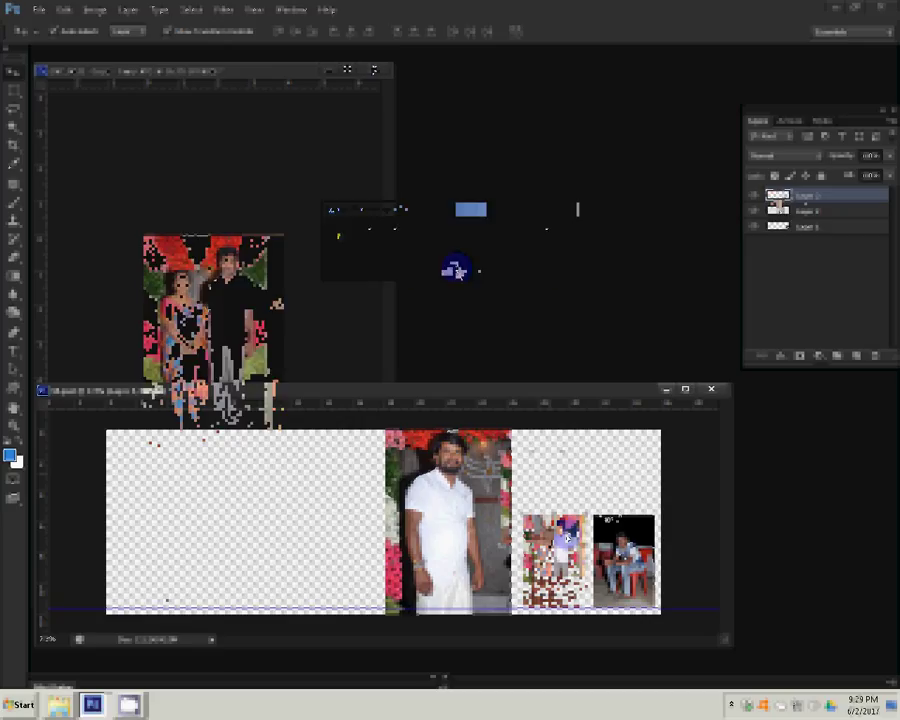
Open DSC_0029 - Copy - Copy from the im folder in Photoshop
{"action": "left_click", "coordinate": [58, 704]}
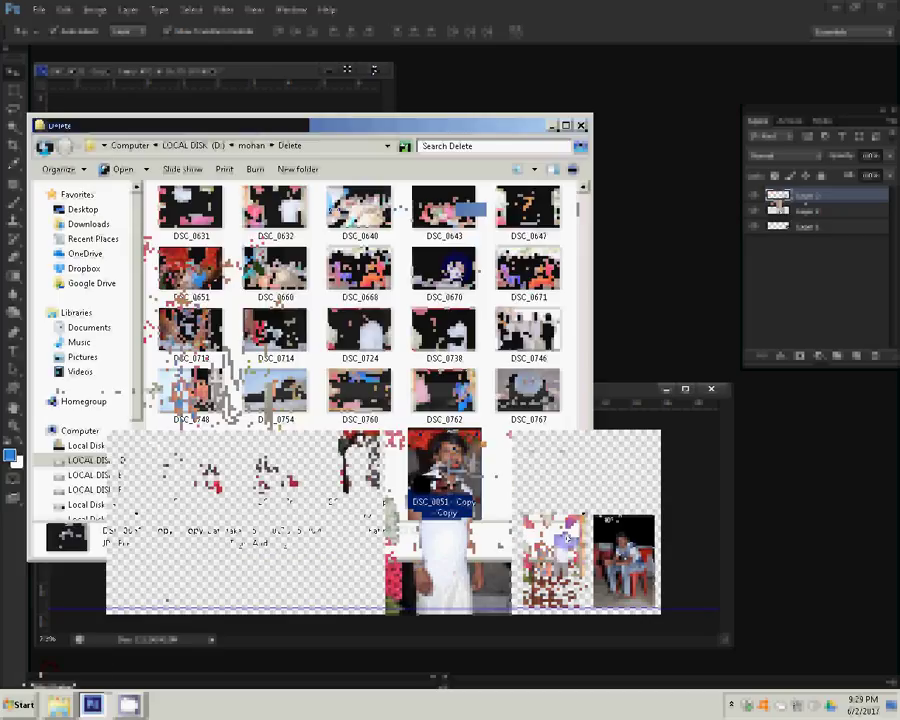
{"action": "left_click", "coordinate": [58, 660]}
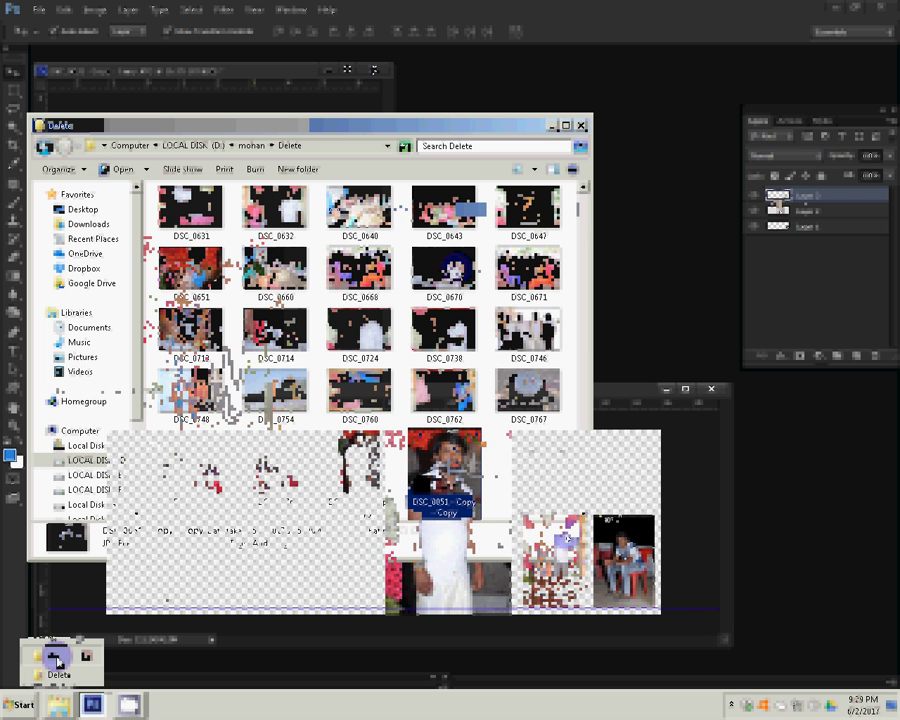
{"action": "left_click_drag", "start_coordinate": [440, 474], "coordinate": [466, 260]}
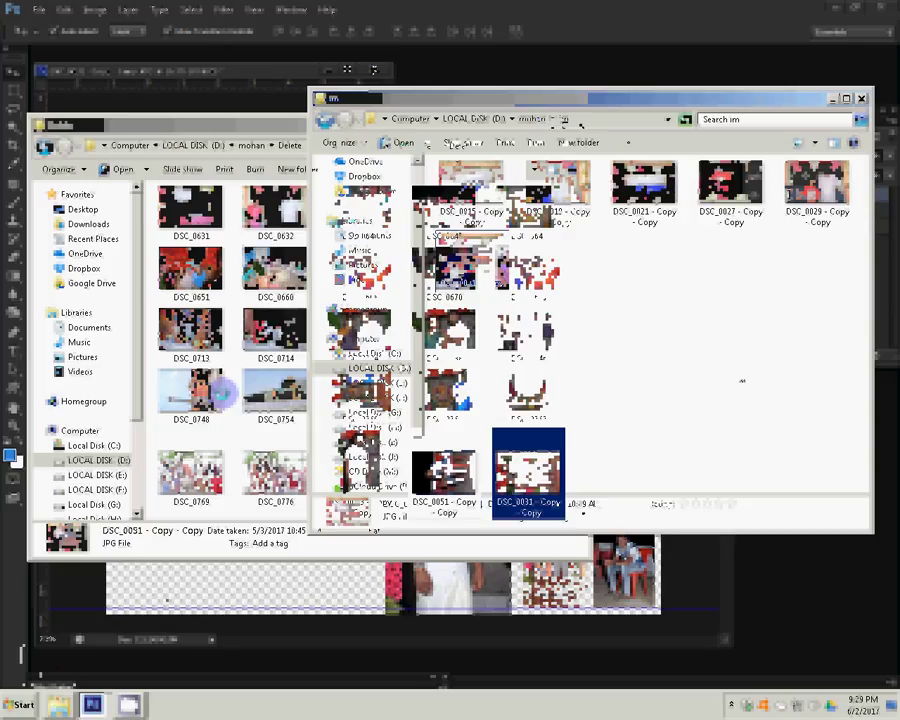
{"action": "left_click", "coordinate": [808, 181]}
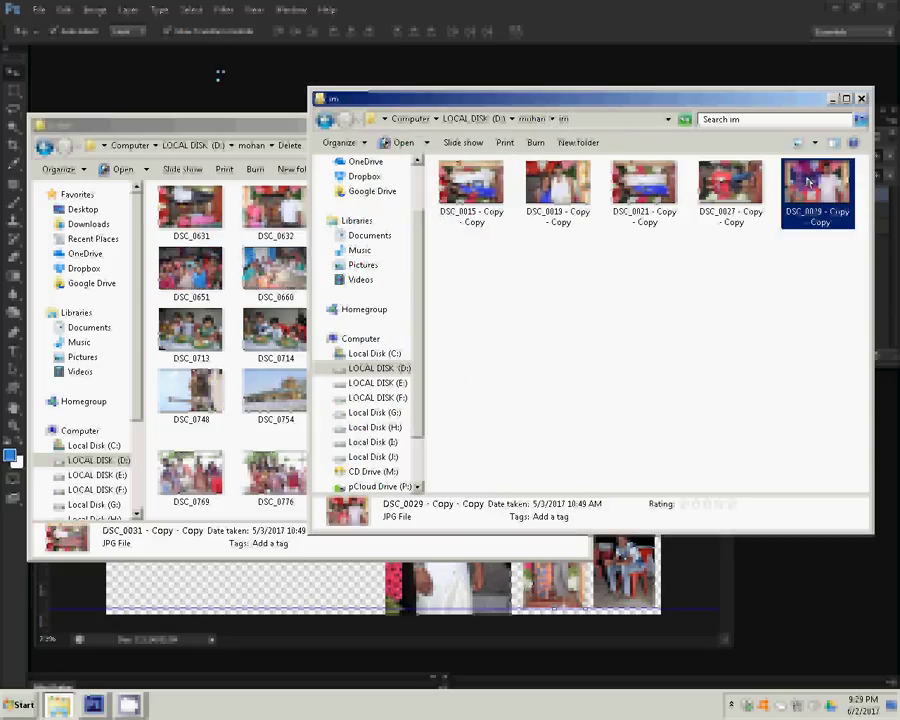
{"action": "left_click", "coordinate": [220, 76]}
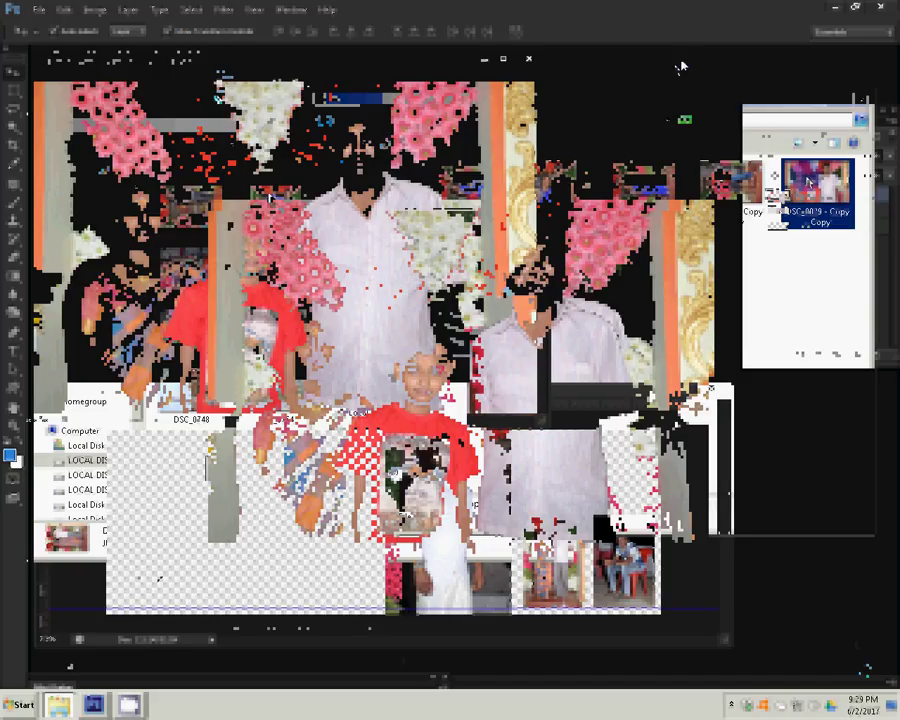
Resize the family photo to 8 inches wide
{"action": "left_click", "coordinate": [95, 10]}
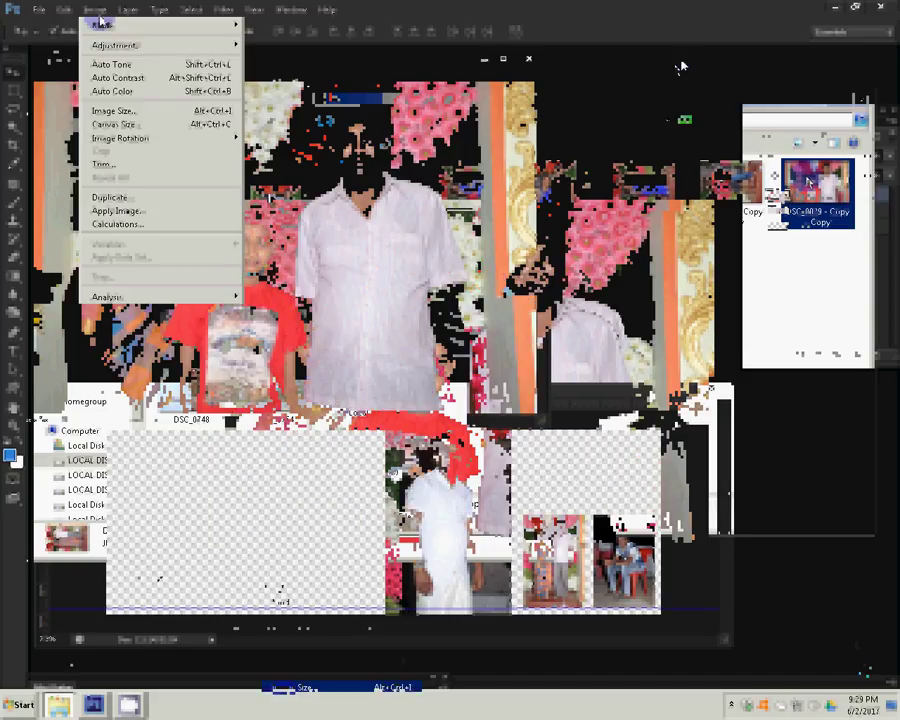
{"action": "key", "text": "ctrl+alt+i"}
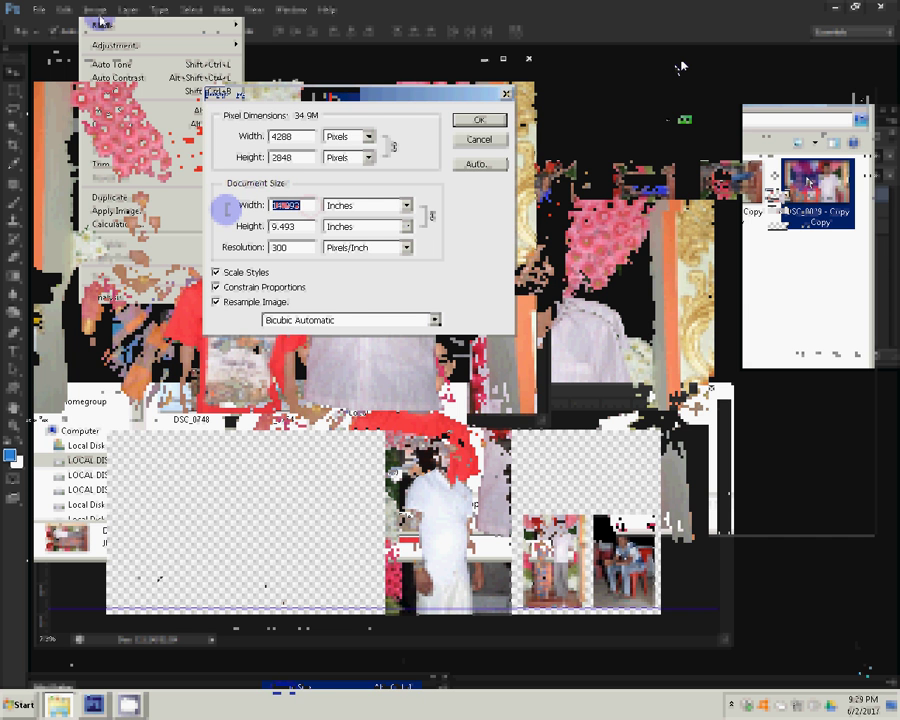
{"action": "type", "text": "8"}
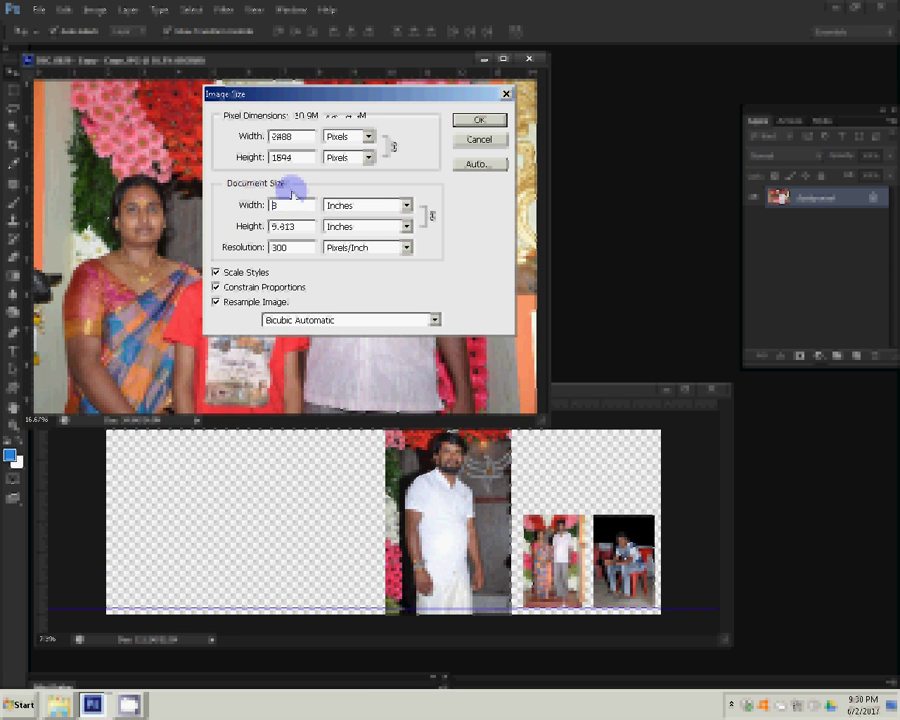
{"action": "key", "text": "Return"}
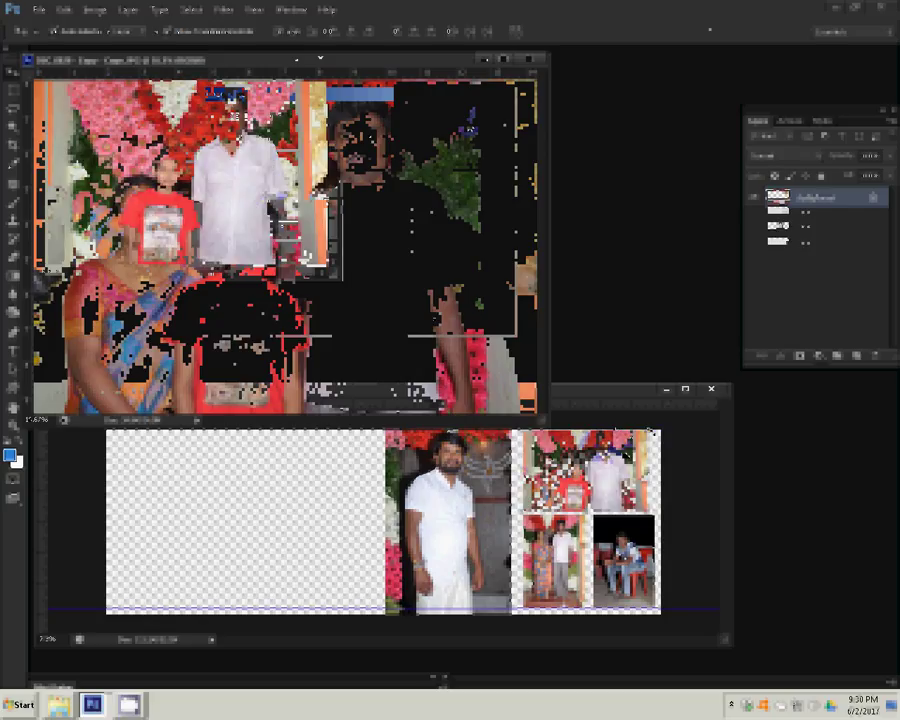
Scale the family photo into the spread's top-right slot and close the original unsaved
{"action": "left_click_drag", "start_coordinate": [648, 430], "coordinate": [640, 434]}
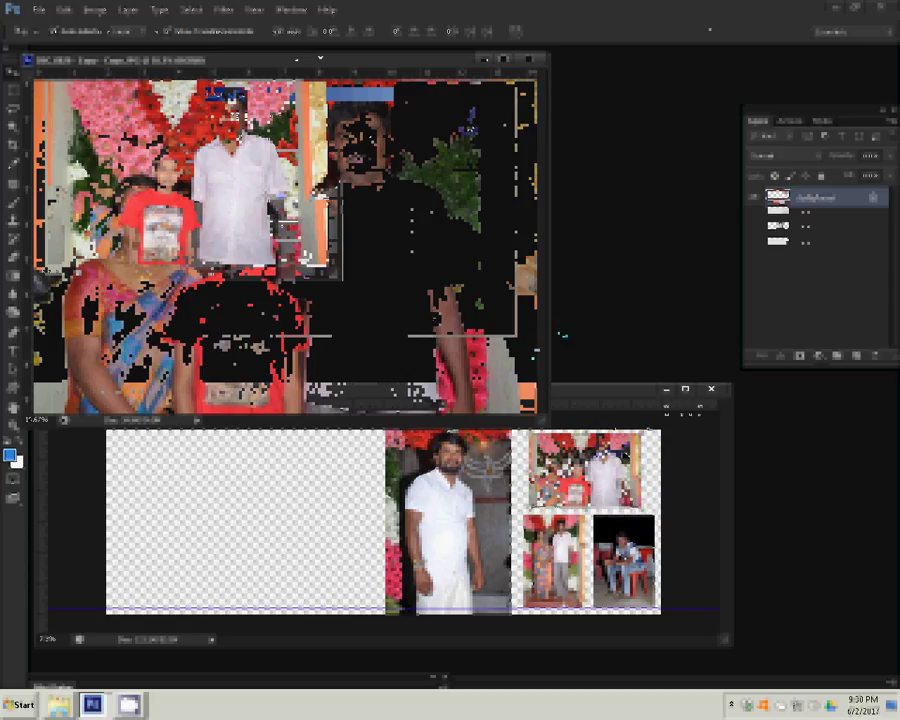
{"action": "left_click", "coordinate": [320, 58]}
{"action": "left_click", "coordinate": [462, 268]}
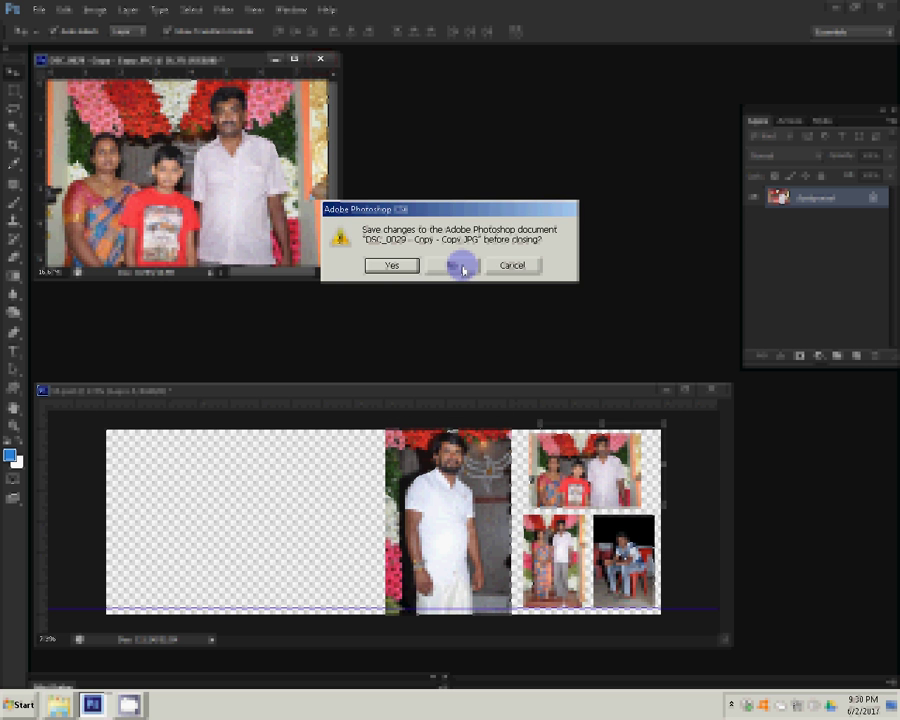
{"action": "left_click", "coordinate": [58, 674]}
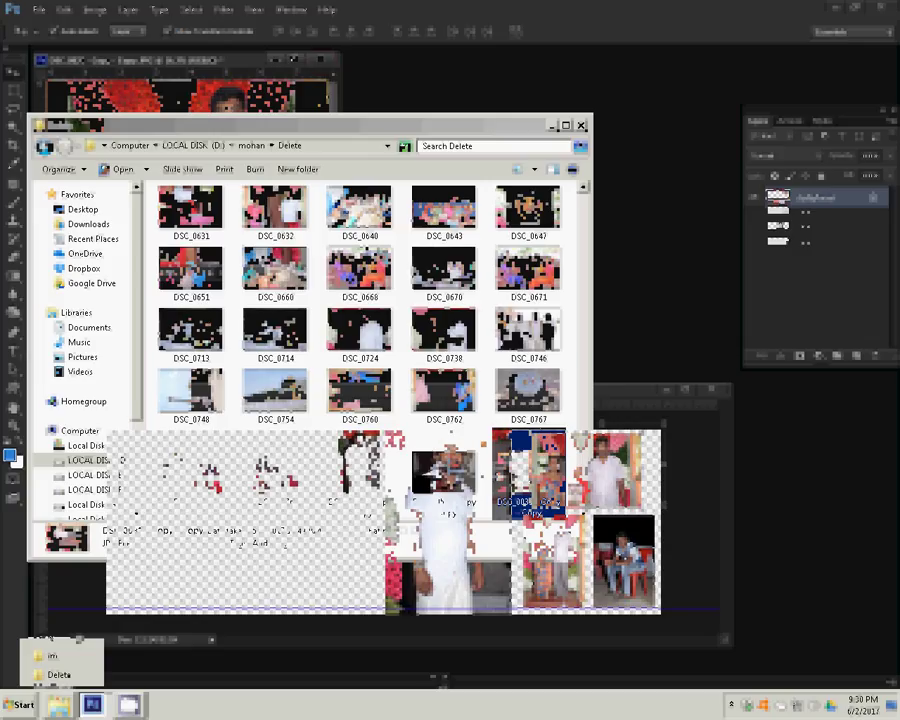
Drag DSC_0027 - Copy - Copy from the im folder into Photoshop
{"action": "left_click", "coordinate": [52, 656]}
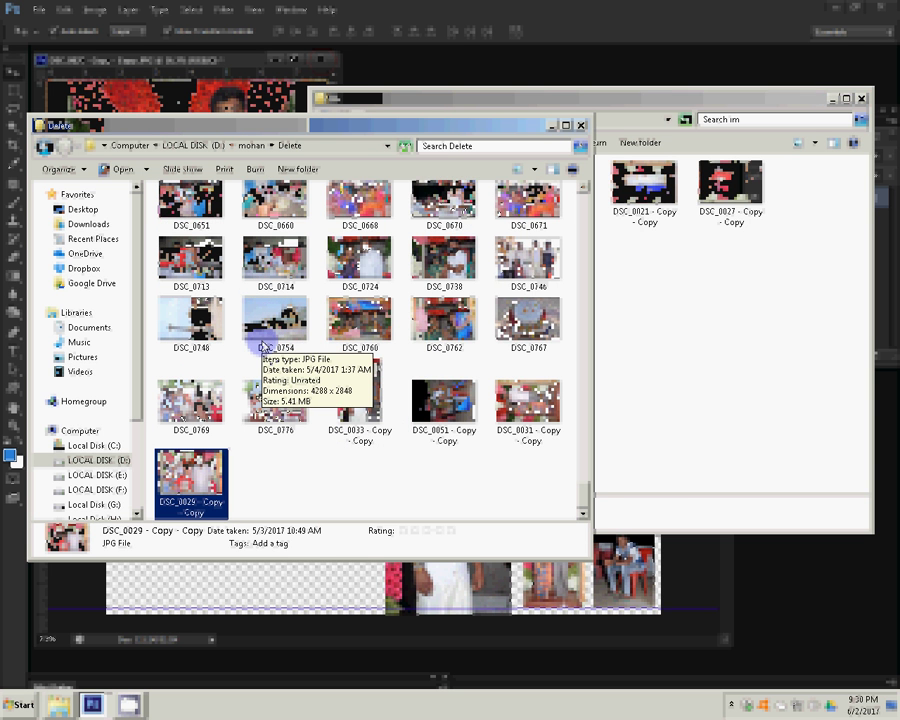
{"action": "left_click", "coordinate": [757, 188]}
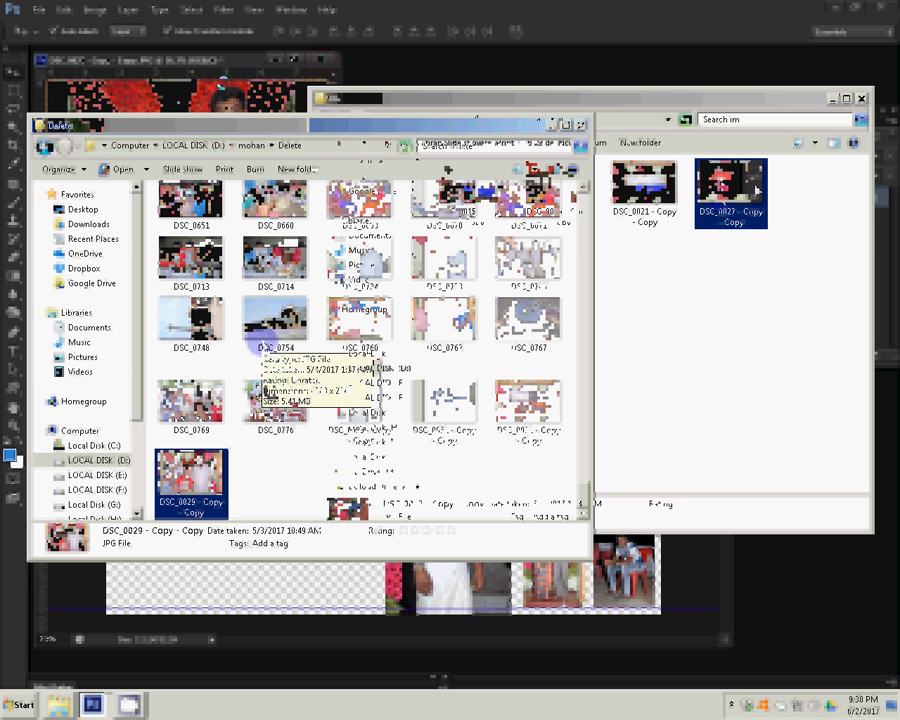
{"action": "key", "text": "alt+Tab"}
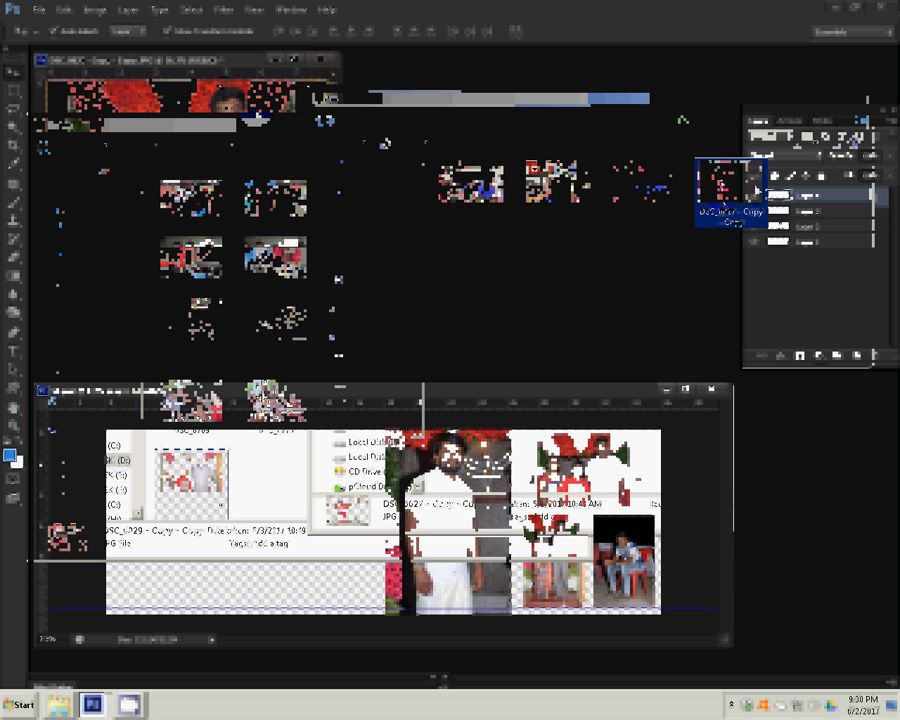
{"action": "left_click_drag", "start_coordinate": [757, 190], "coordinate": [262, 184]}
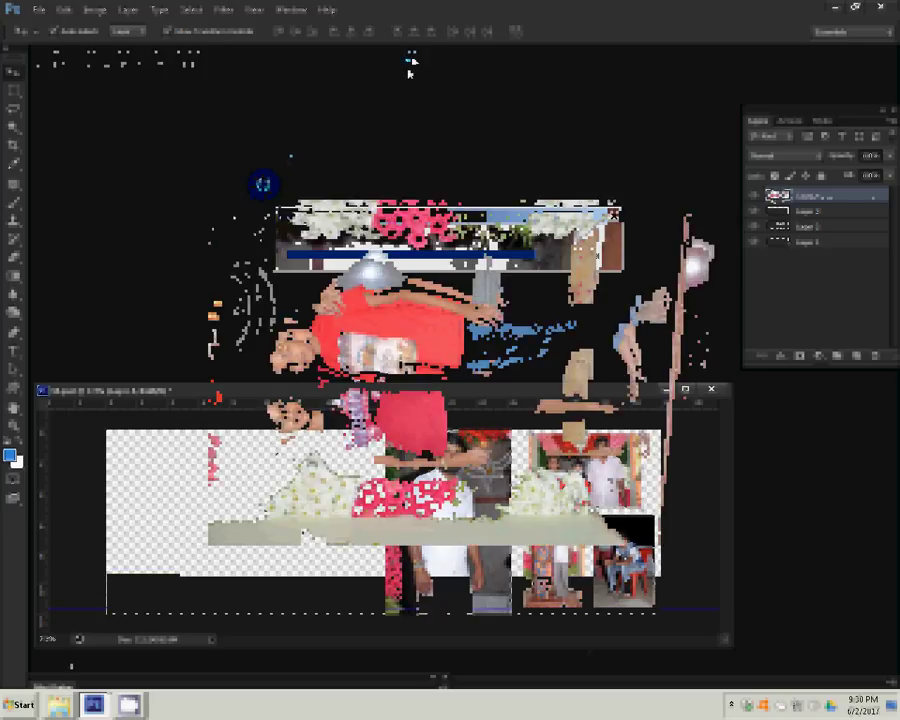
Rotate the boys' photo upright and set its width to 14
{"action": "left_click", "coordinate": [95, 10]}
{"action": "left_click", "coordinate": [266, 148]}
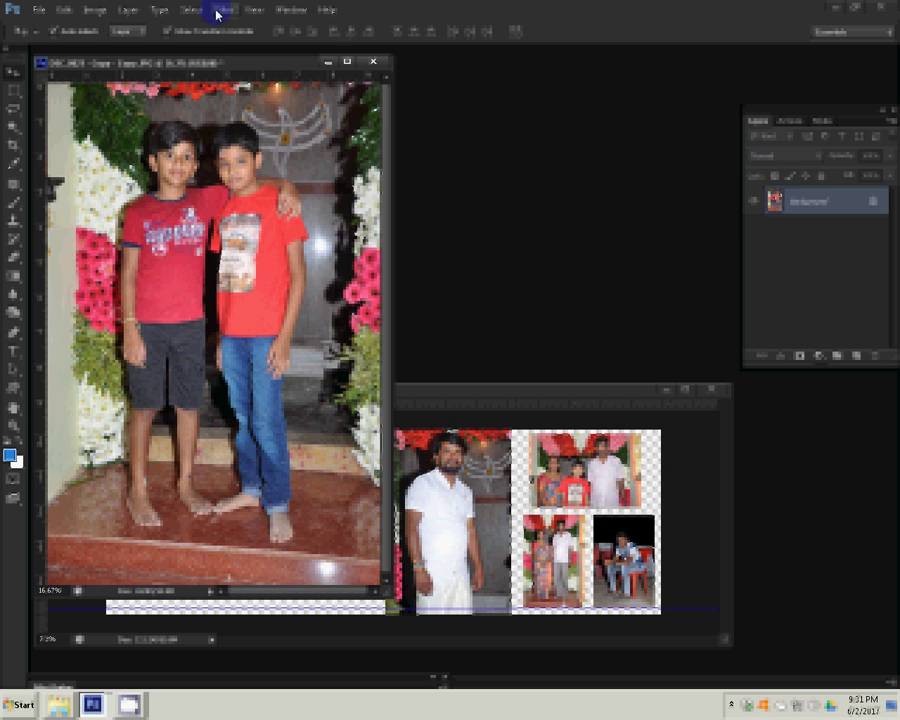
{"action": "left_click", "coordinate": [95, 10]}
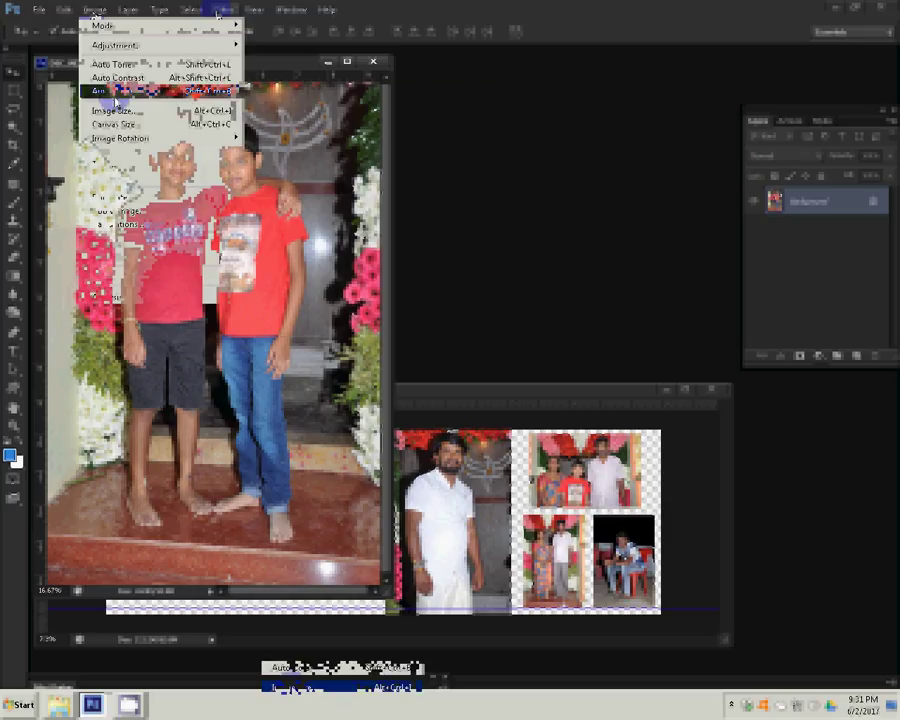
{"action": "left_click", "coordinate": [114, 110]}
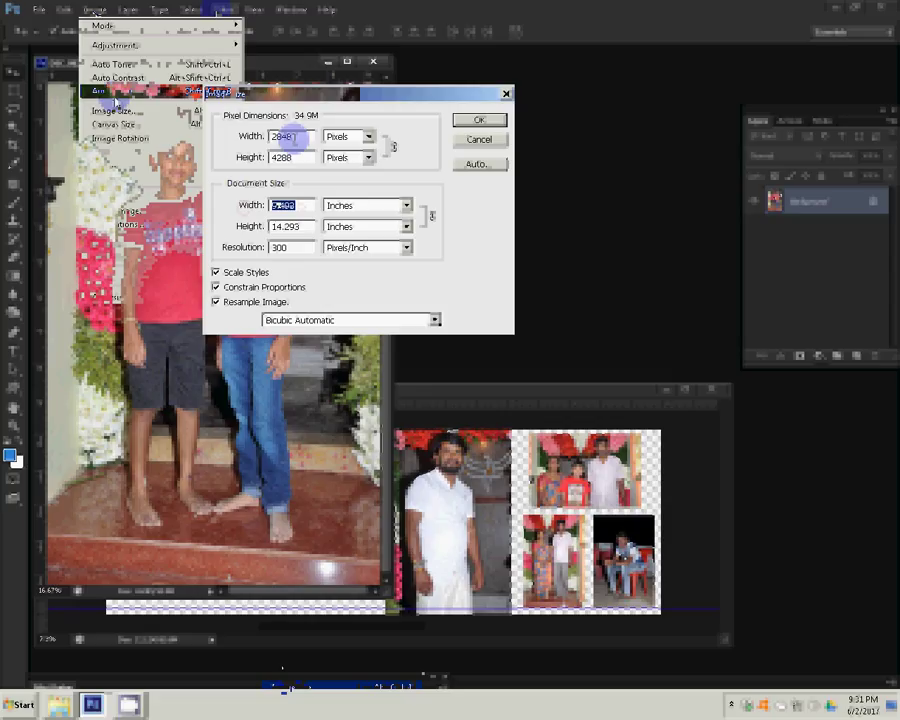
{"action": "type", "text": "1"}
{"action": "type", "text": "4"}
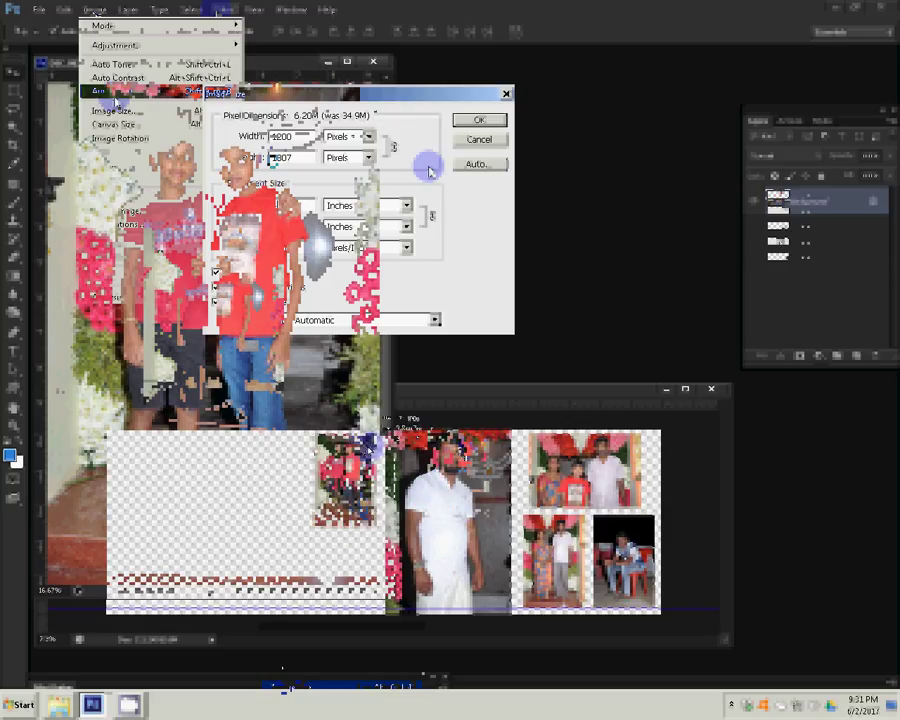
Close the boys' source photo without saving and bring up the im folder
{"action": "left_click", "coordinate": [373, 62]}
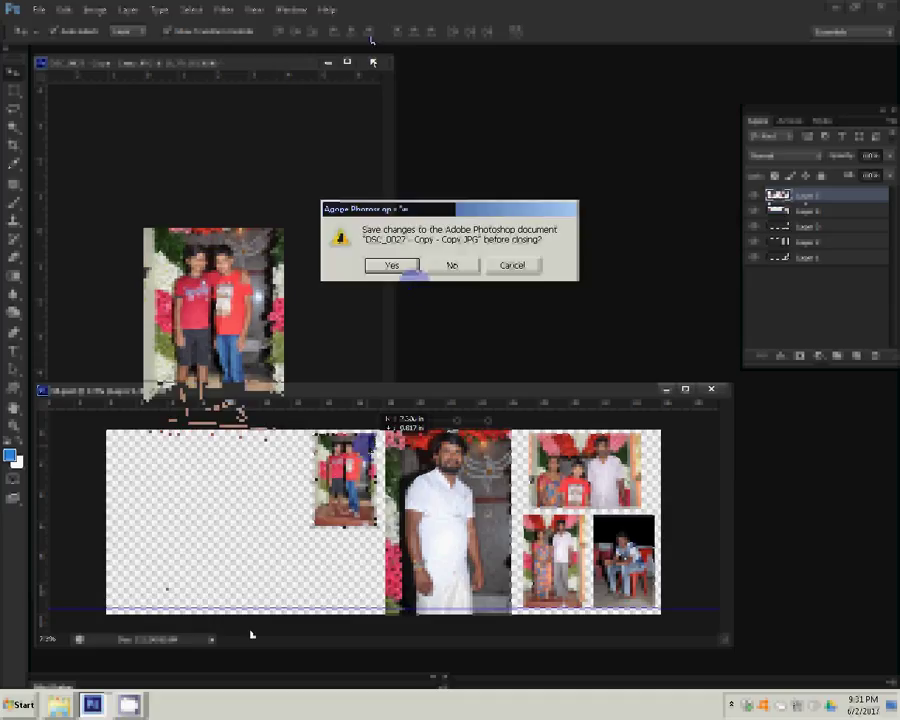
{"action": "key", "text": "Return"}
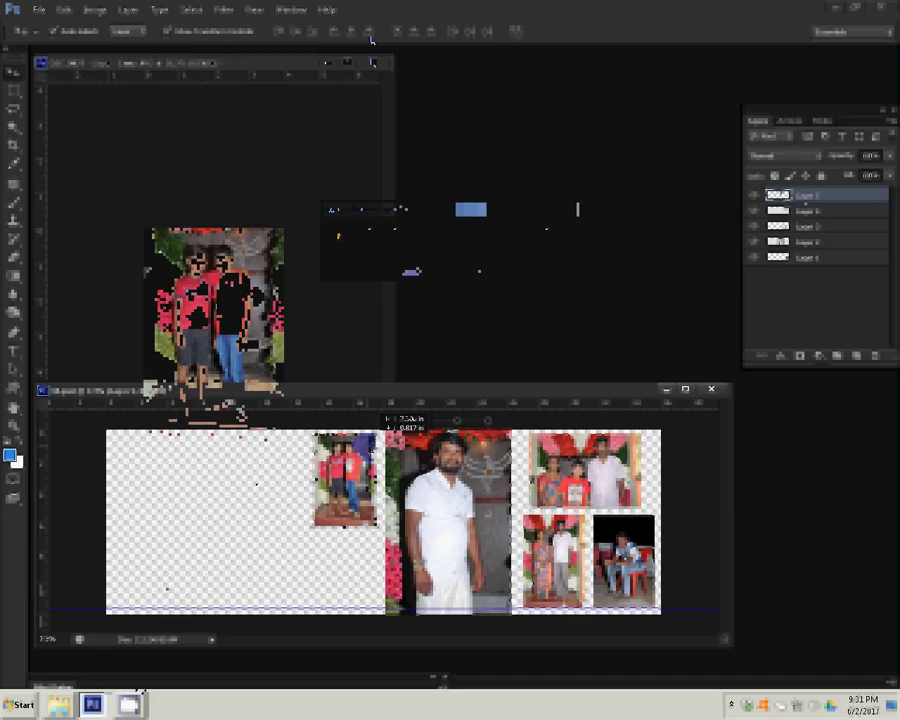
{"action": "left_click", "coordinate": [59, 705]}
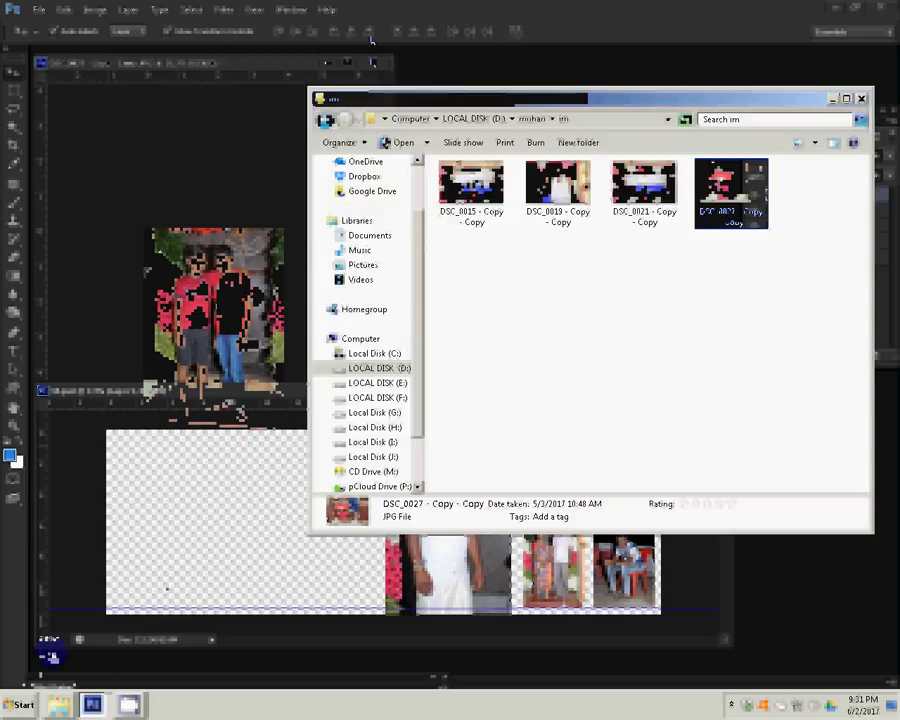
{"action": "mouse_move", "coordinate": [59, 705]}
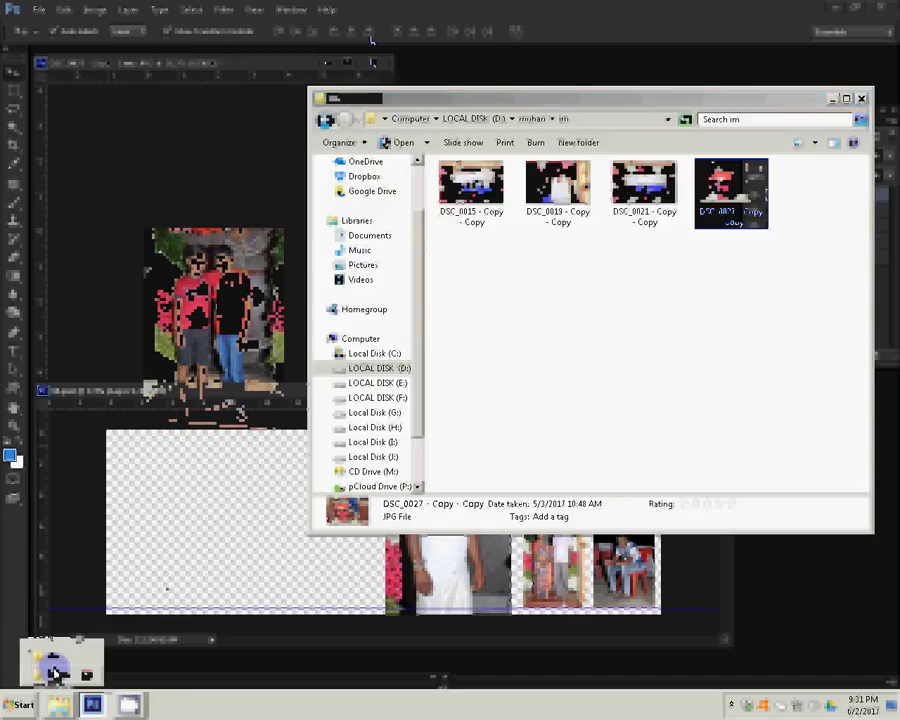
Move the used DSC_0027 photo into the Delete folder
{"action": "mouse_move", "coordinate": [55, 670]}
{"action": "left_mouse_down"}
{"action": "mouse_move", "coordinate": [205, 500]}
{"action": "mouse_move", "coordinate": [259, 467]}
{"action": "left_mouse_up"}
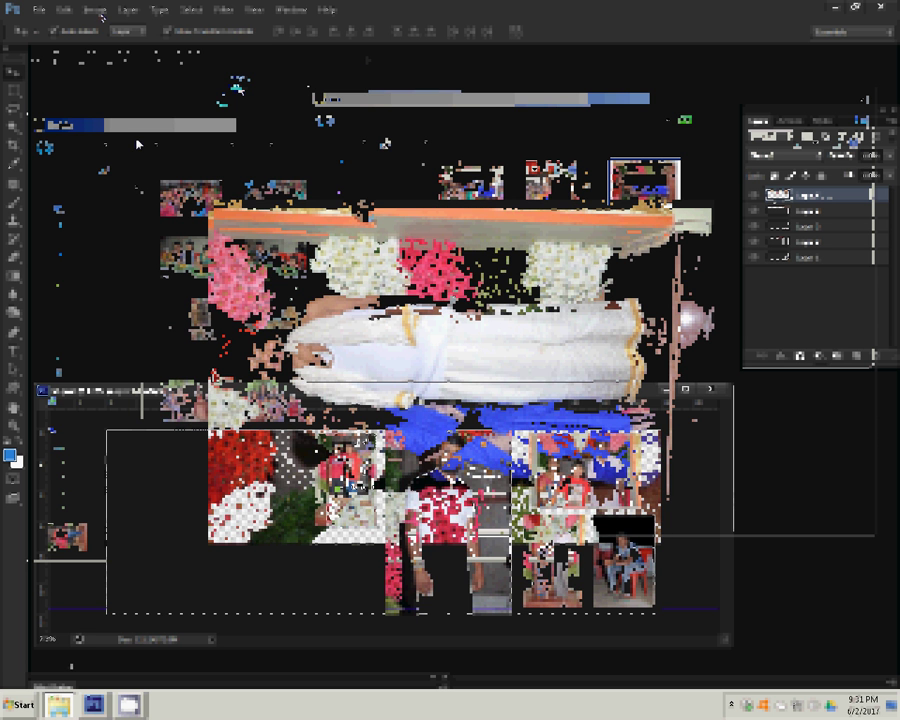
Rotate the sideways couple photo upright
{"action": "left_click", "coordinate": [95, 10]}
{"action": "mouse_move", "coordinate": [120, 138]}
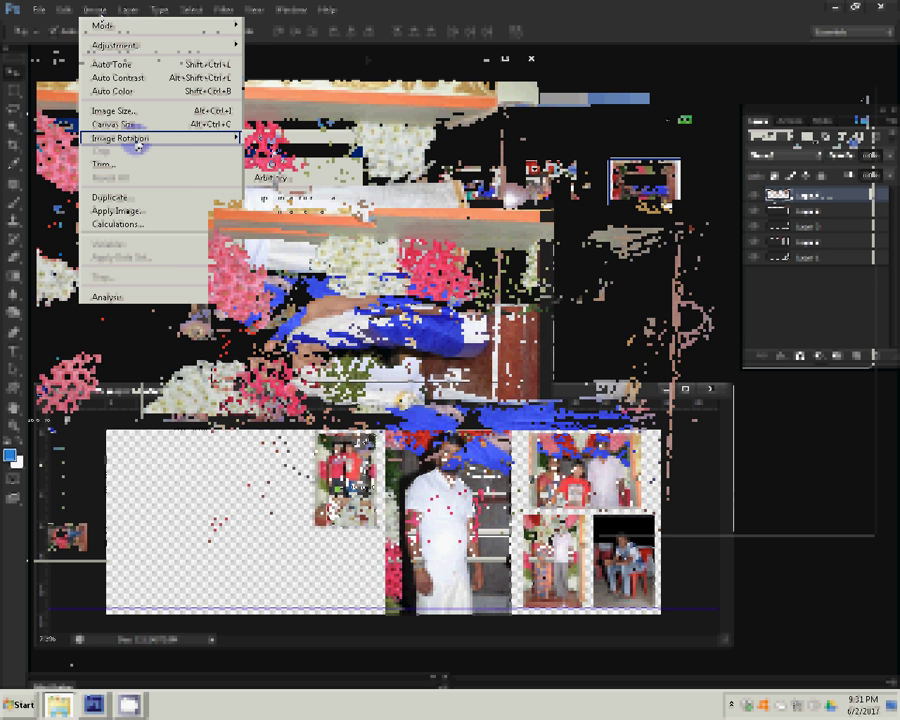
{"action": "left_click", "coordinate": [78, 588]}
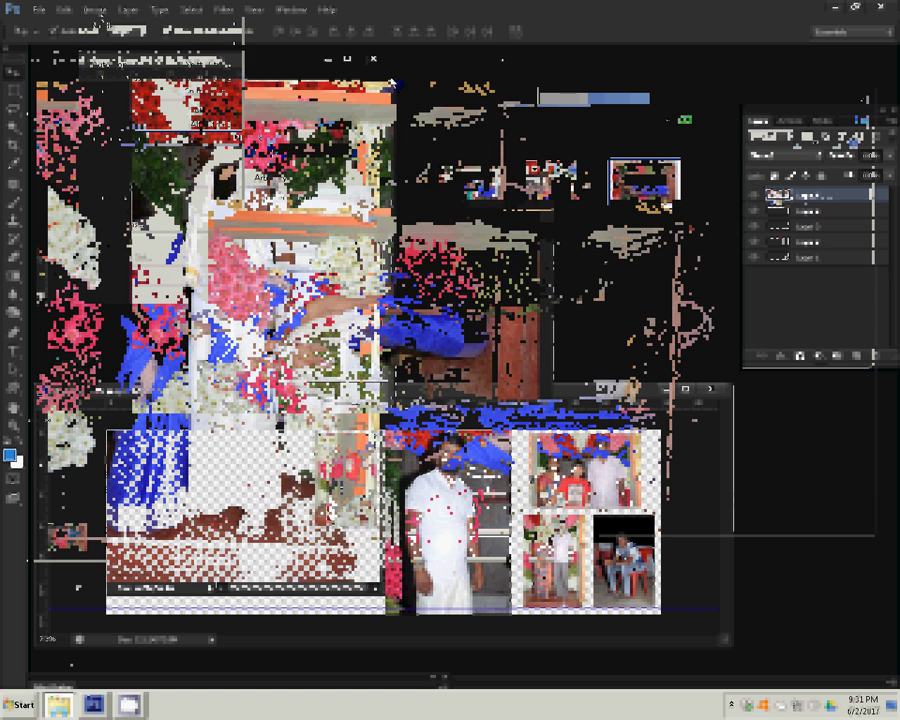
{"action": "left_click", "coordinate": [335, 213]}
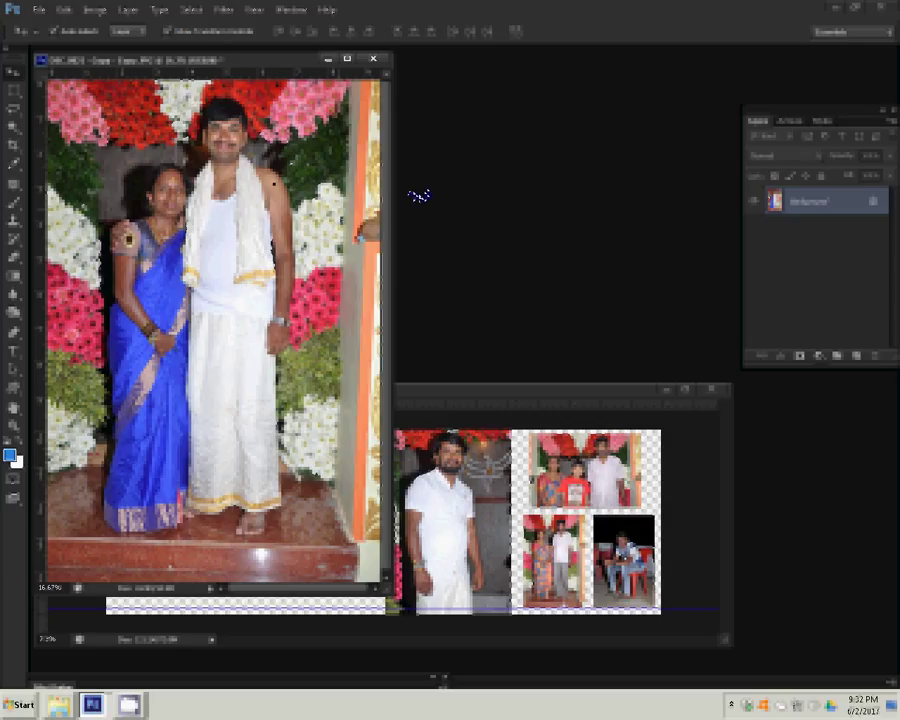
Resize the couple photo to 4 inches wide and close the source document
{"action": "left_click", "coordinate": [95, 9]}
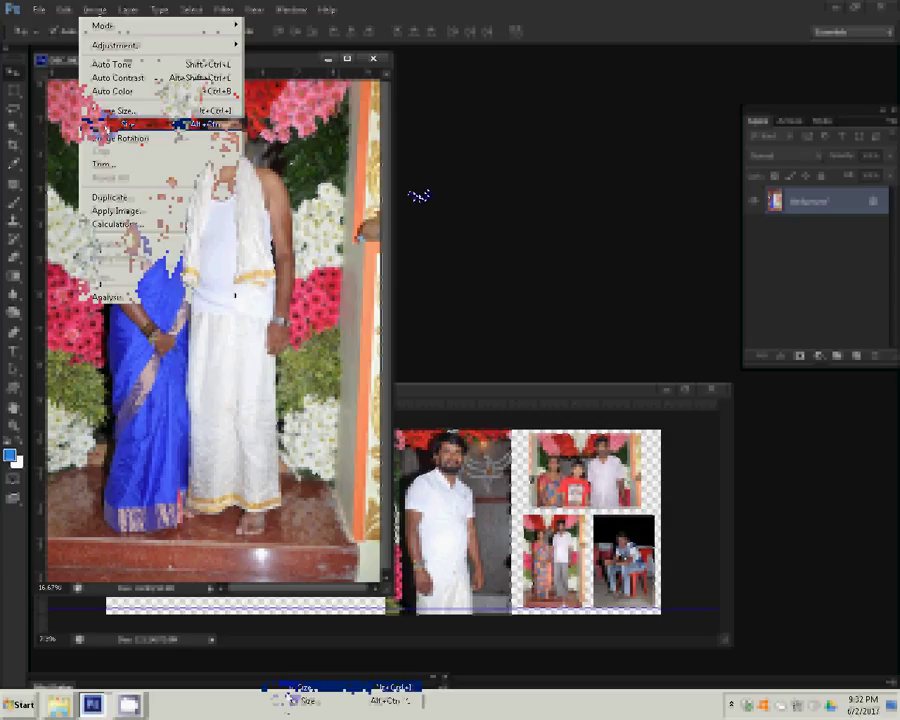
{"action": "left_click", "coordinate": [110, 124]}
{"action": "double_click", "coordinate": [300, 204]}
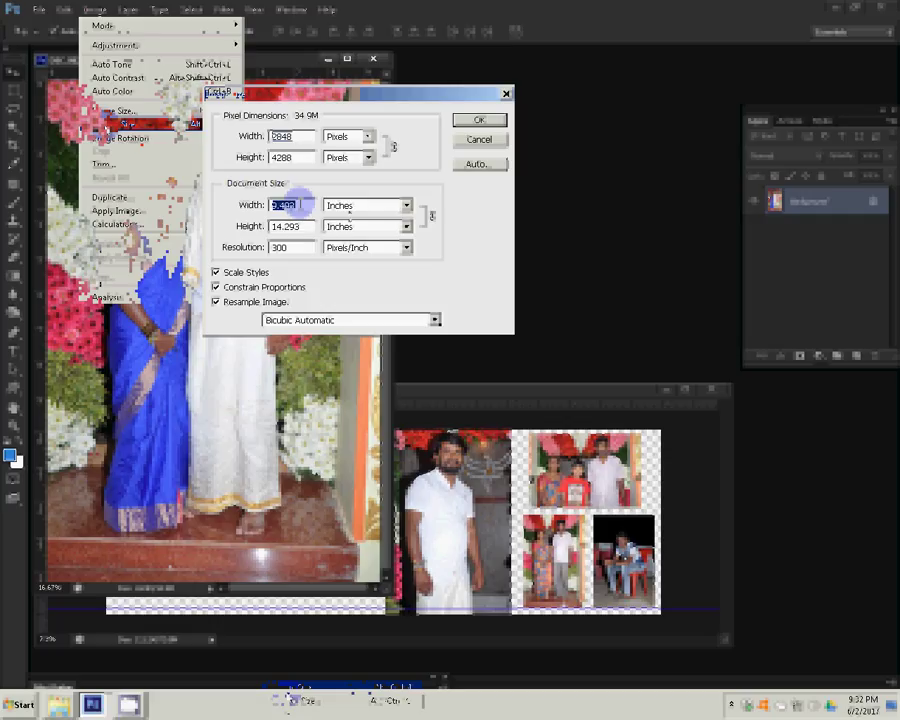
{"action": "type", "text": "4"}
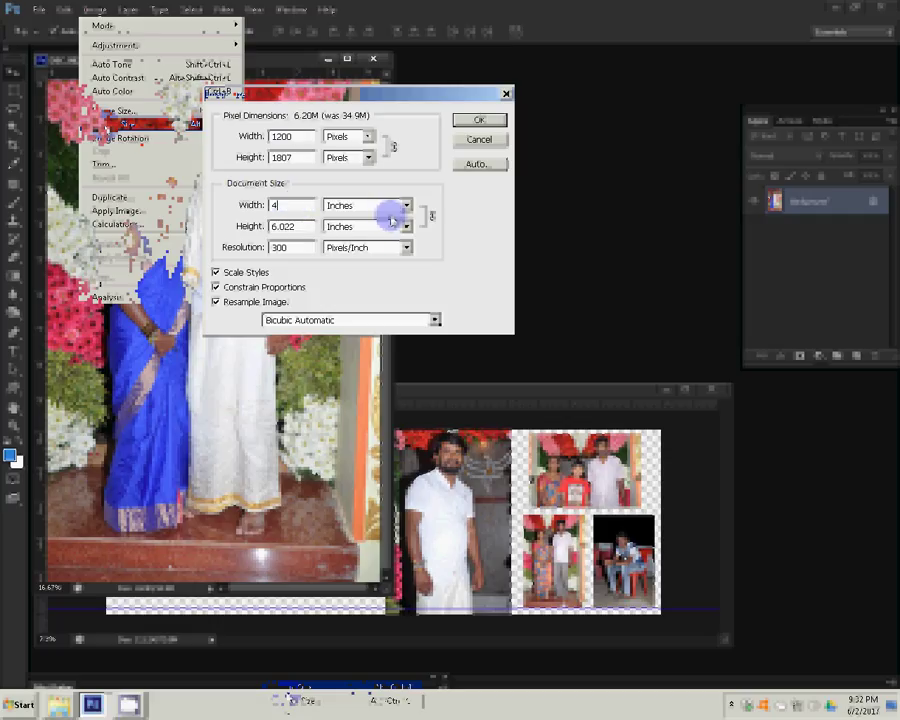
{"action": "key", "text": "Return"}
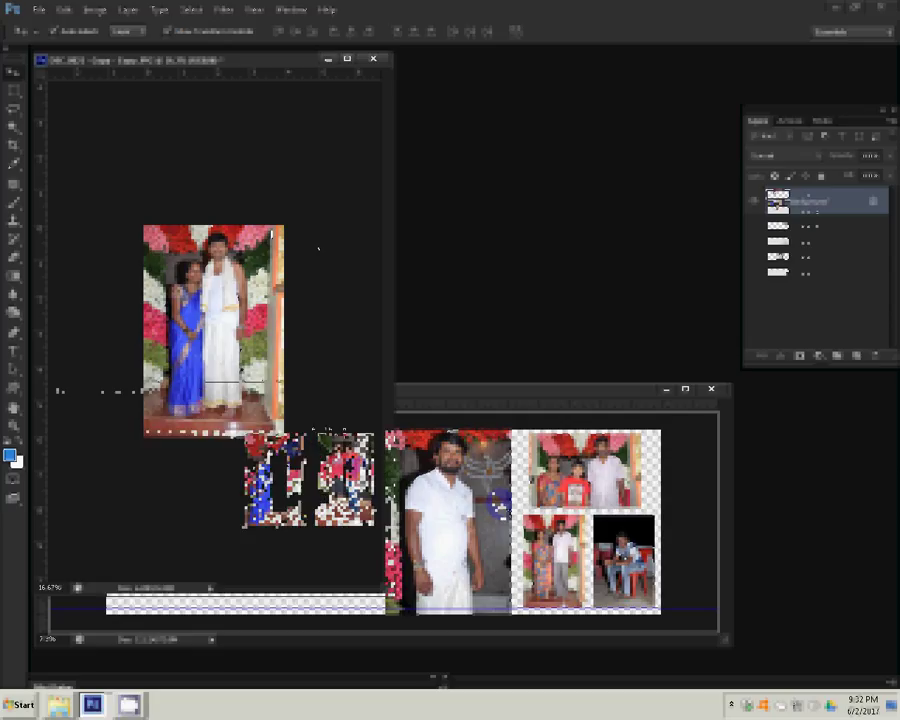
{"action": "left_click", "coordinate": [374, 59]}
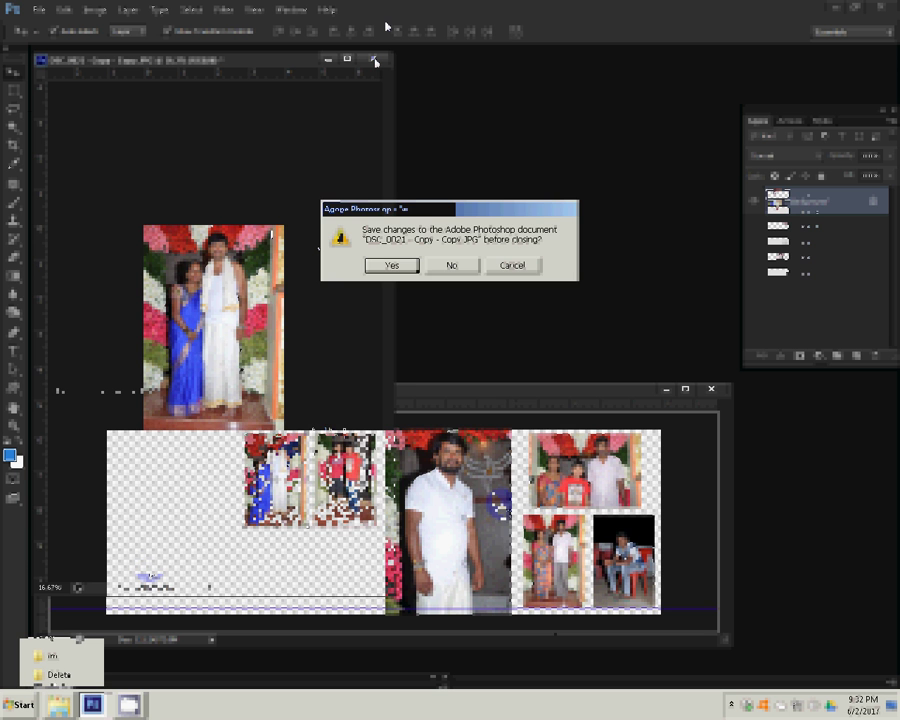
{"action": "left_click", "coordinate": [54, 668]}
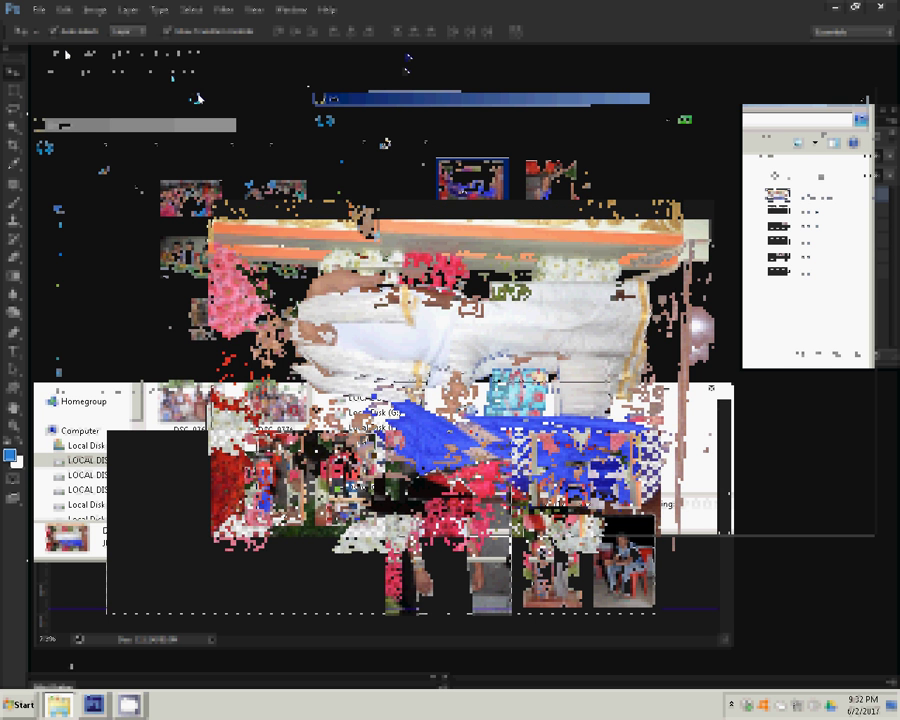
Rotate the DSC_0015 family photo upright
{"action": "left_click", "coordinate": [95, 9]}
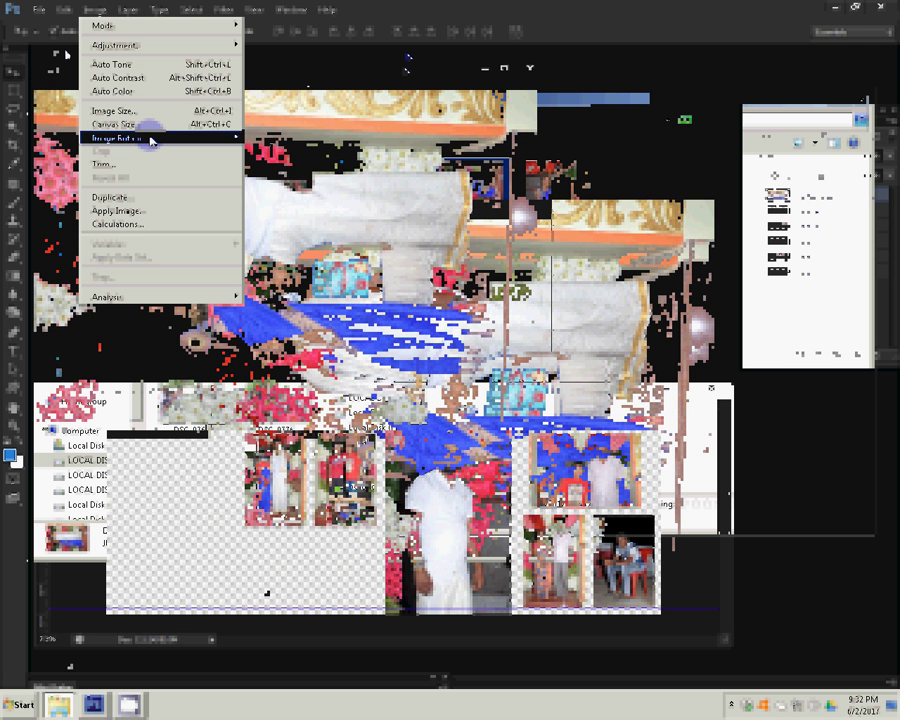
{"action": "mouse_move", "coordinate": [150, 141]}
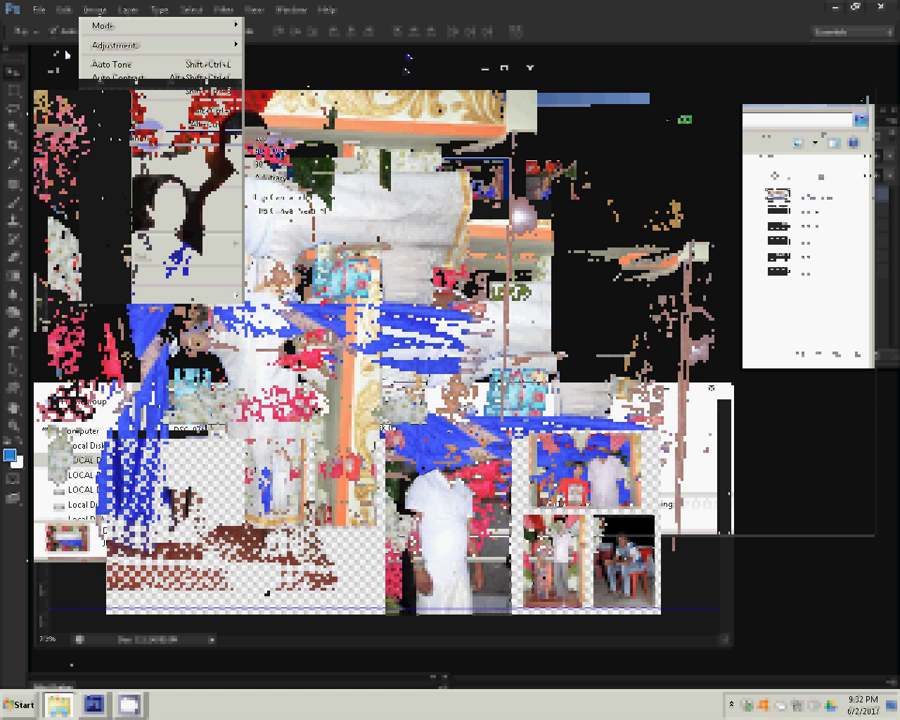
{"action": "left_click", "coordinate": [67, 55]}
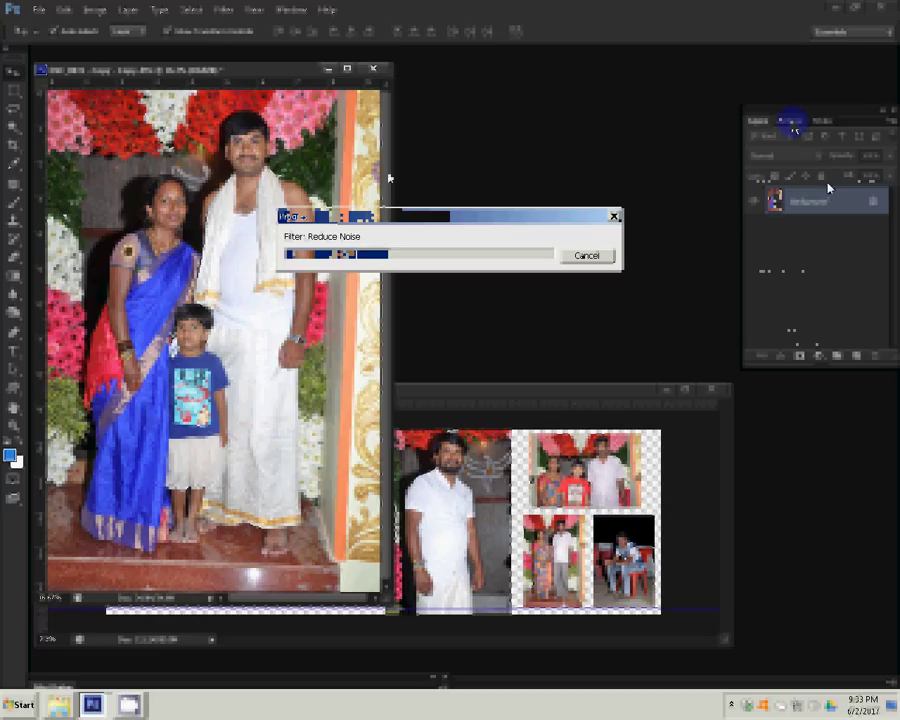
Show the list of recorded actions in the Actions panel
{"action": "left_click", "coordinate": [791, 120]}
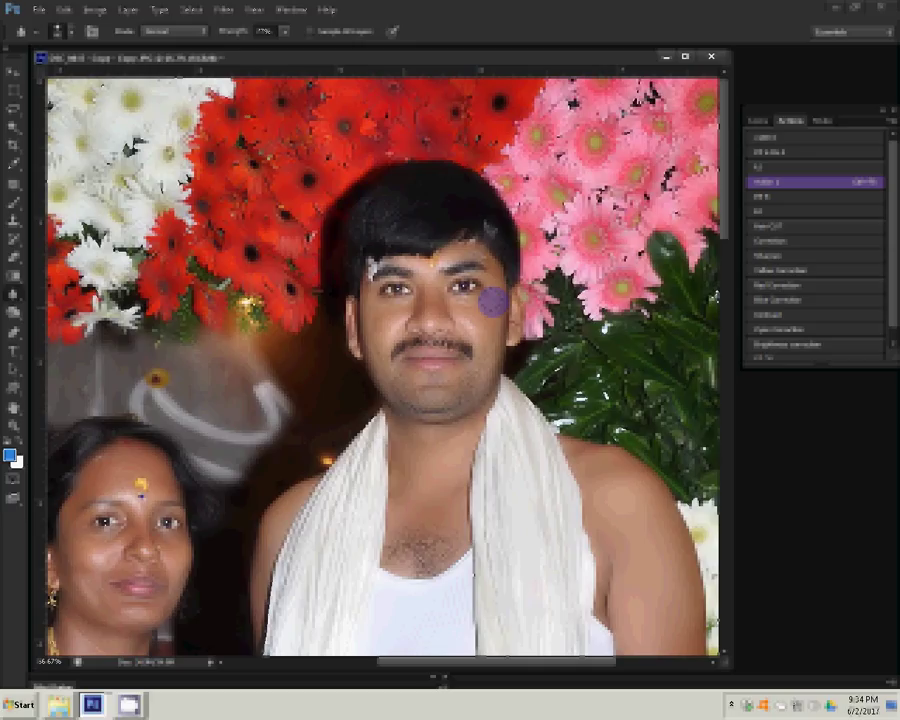
Blur the woman's forehead to smooth the skin
{"action": "left_click", "coordinate": [103, 503]}
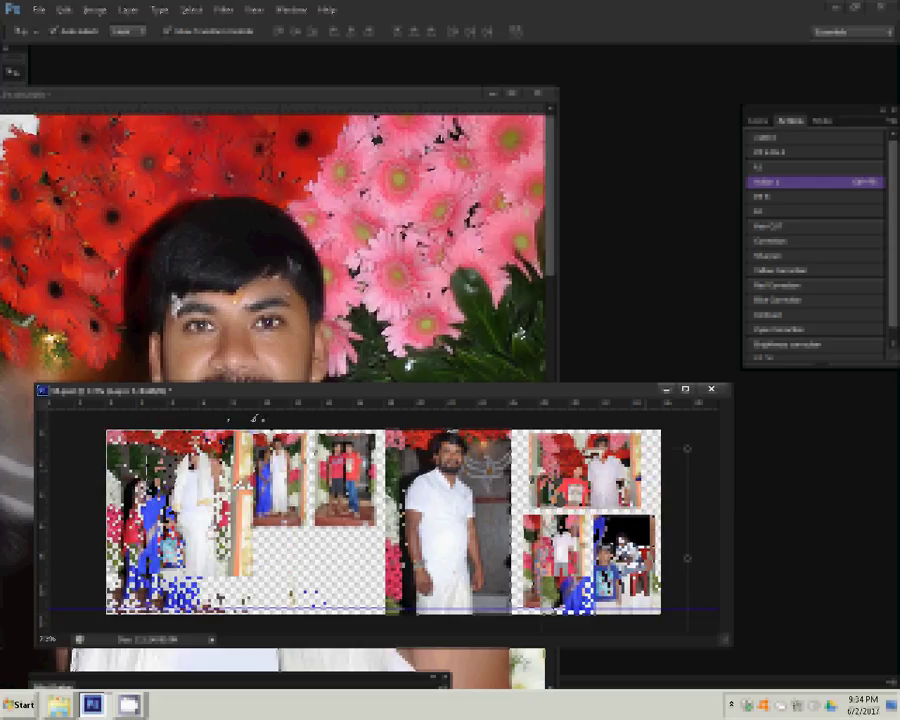
Position and scale the family photo into the left panel, then close DSC_0015 without saving
{"action": "left_click_drag", "start_coordinate": [255, 418], "coordinate": [258, 417]}
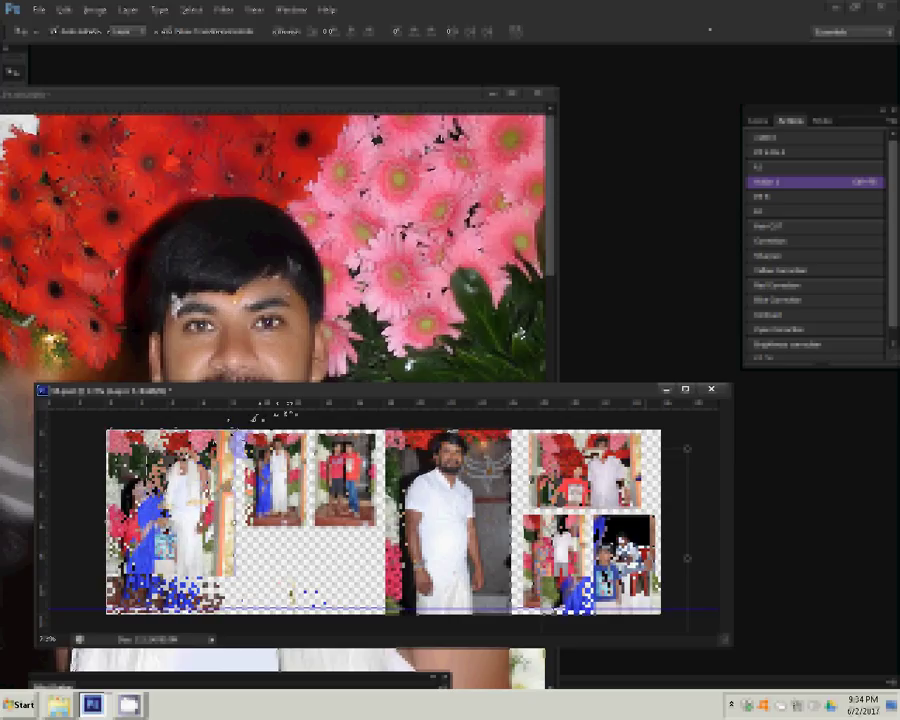
{"action": "left_click_drag", "start_coordinate": [256, 415], "coordinate": [258, 412]}
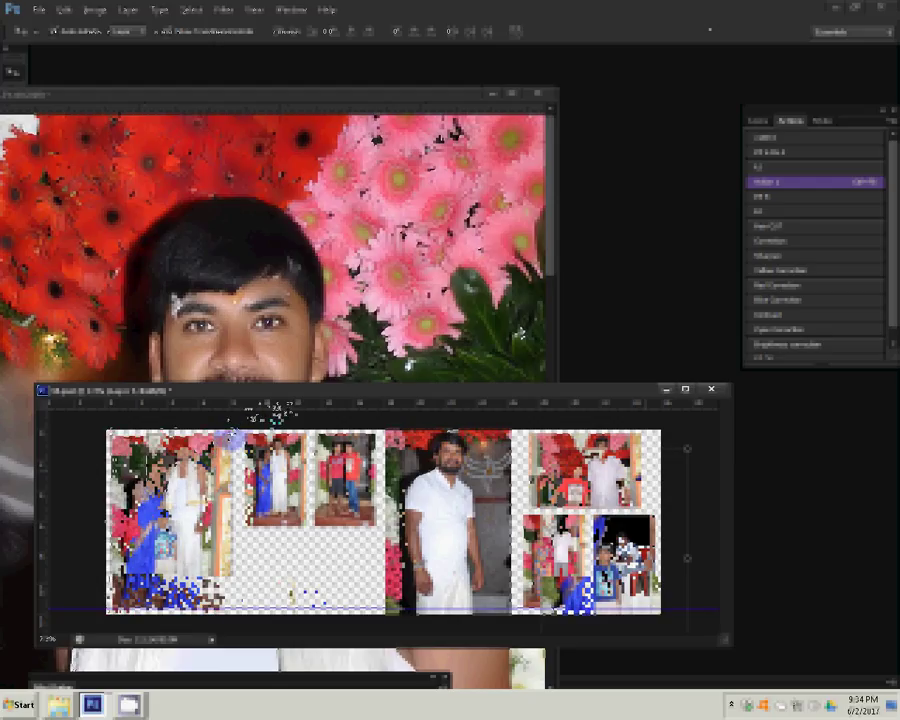
{"action": "key", "text": "ctrl+t"}
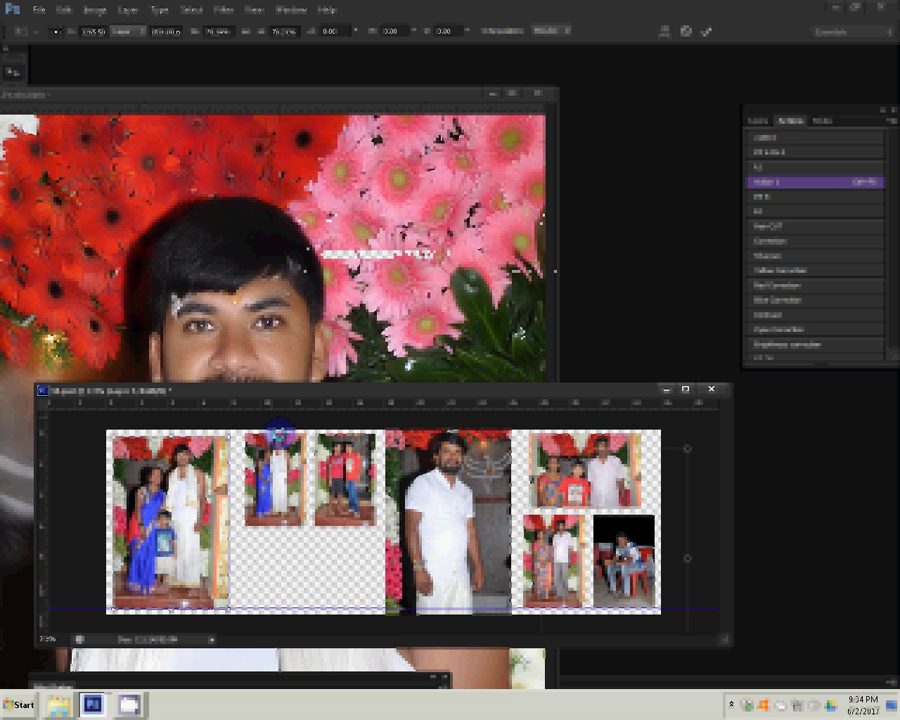
{"action": "left_click", "coordinate": [539, 94]}
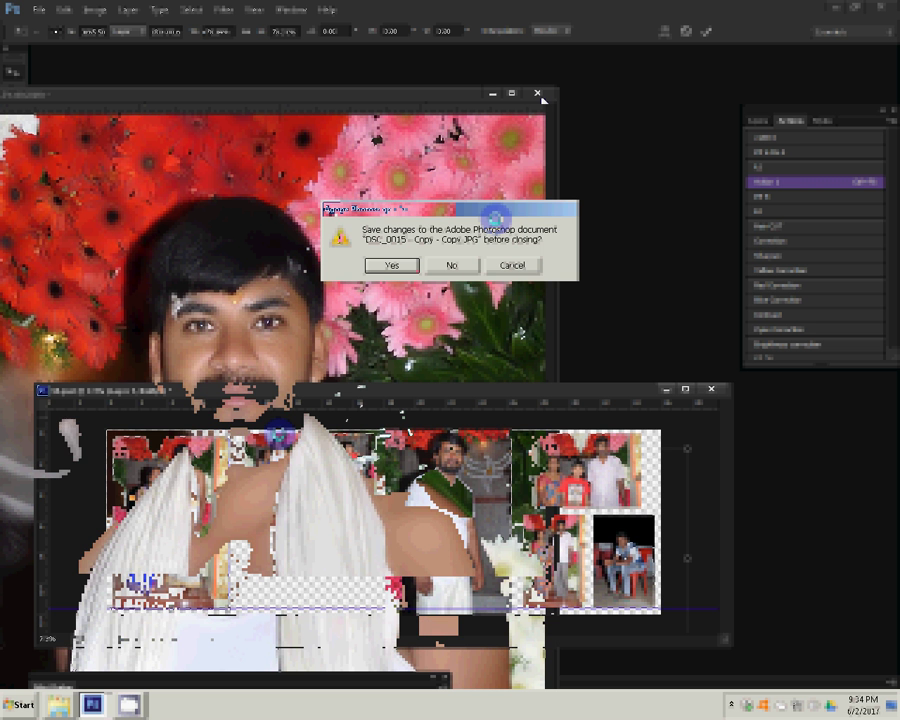
{"action": "left_click", "coordinate": [458, 268]}
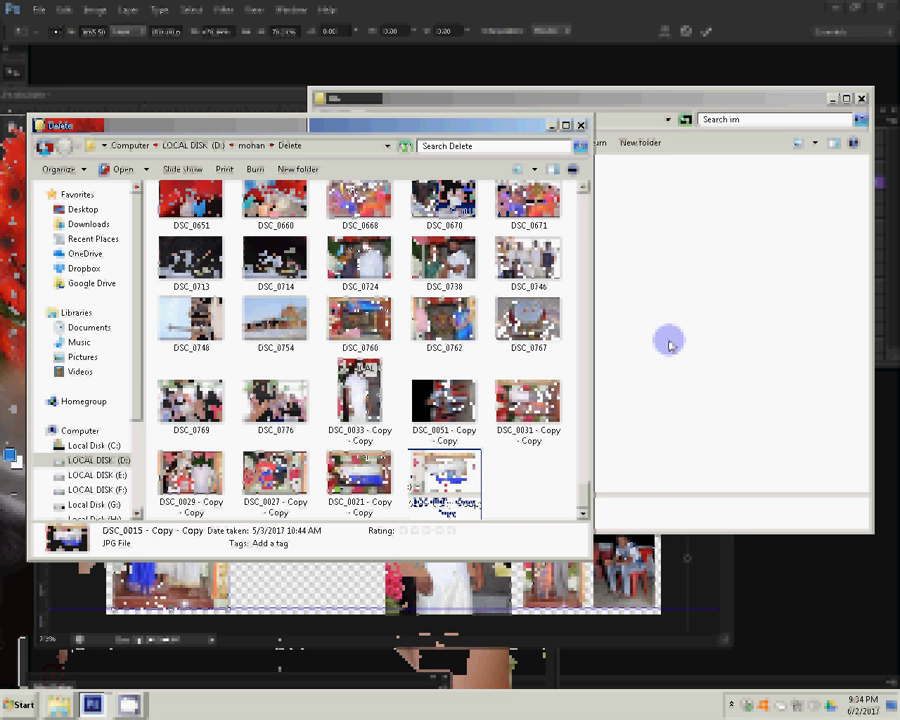
Open DSC_0019 - Copy from the im folder in Photoshop
{"action": "left_click", "coordinate": [670, 344]}
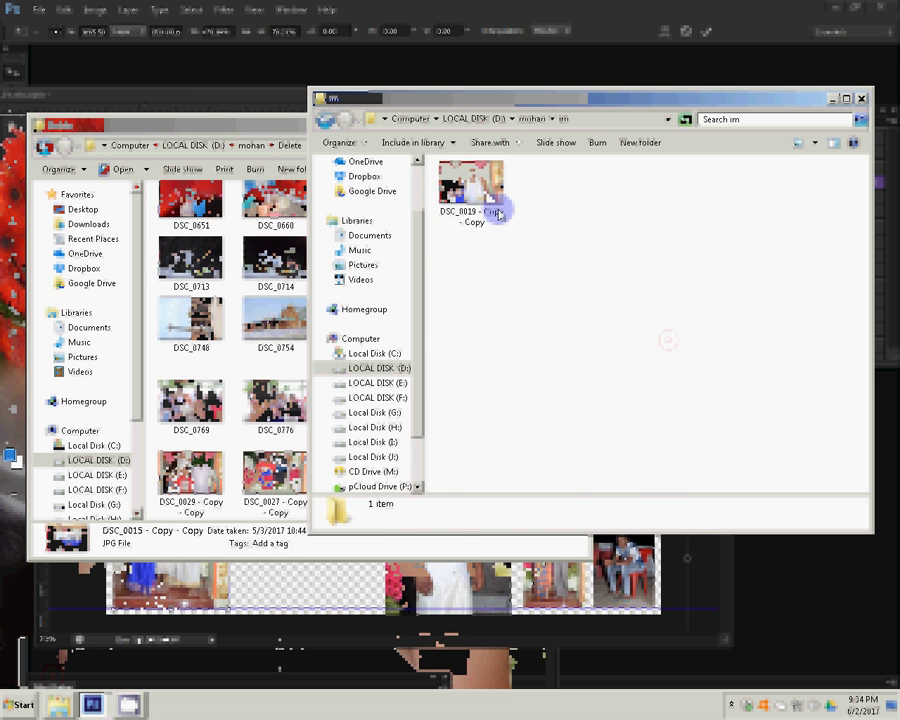
{"action": "left_click", "coordinate": [499, 213]}
{"action": "left_click", "coordinate": [193, 99]}
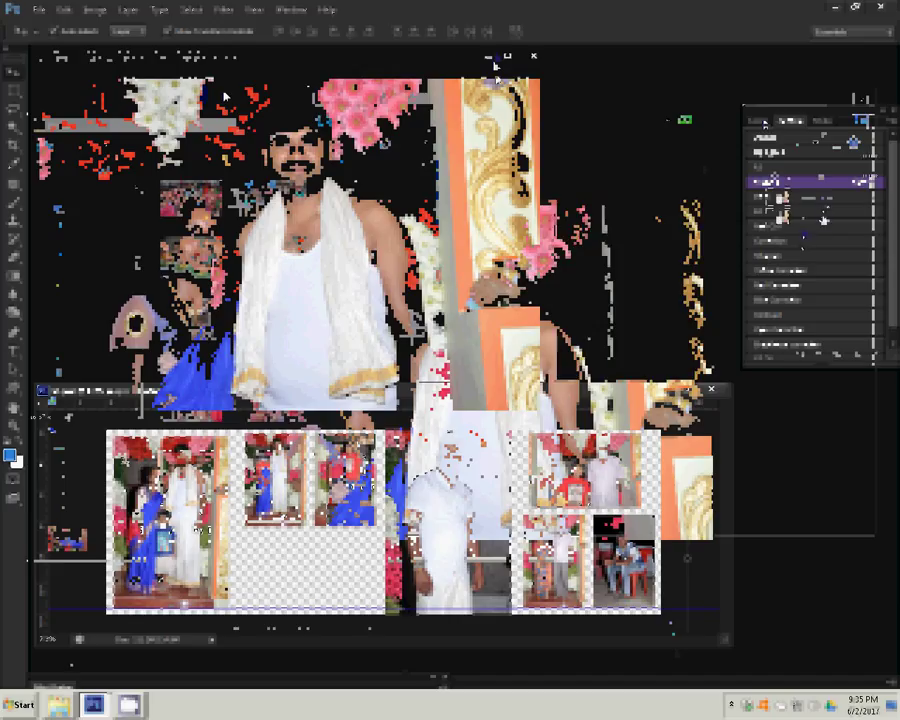
Apply the Filter Magic Pro graininess filter (Graininess 100) to the couple photo
{"action": "left_click", "coordinate": [227, 13]}
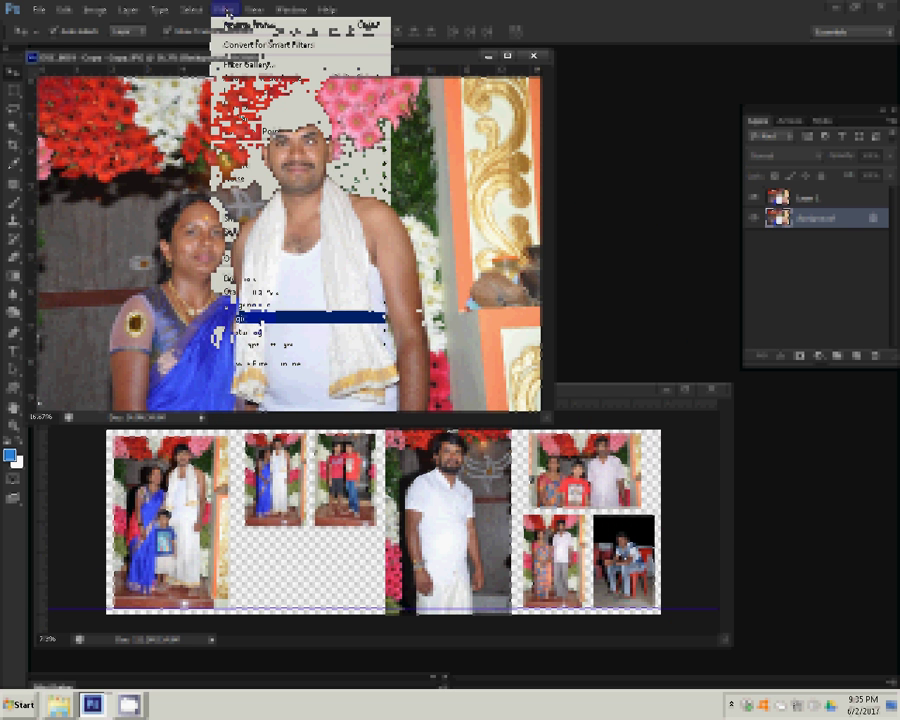
{"action": "left_click", "coordinate": [240, 317]}
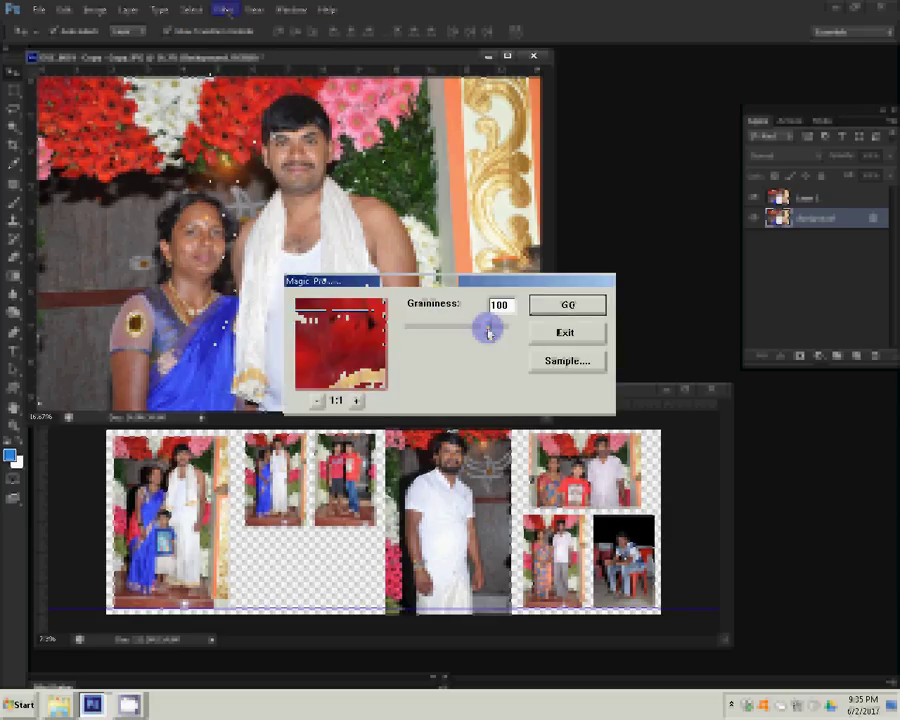
{"action": "key", "text": "Return"}
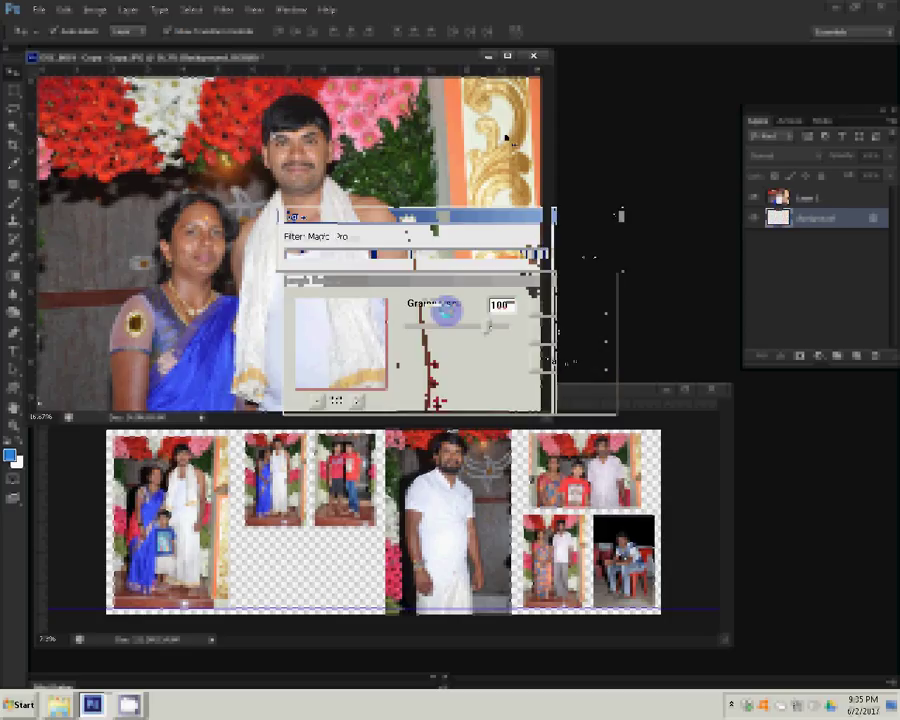
Add 1.5% uniform monochromatic noise to the Background, then select Layer 1 and zoom in
{"action": "left_click", "coordinate": [183, 10]}
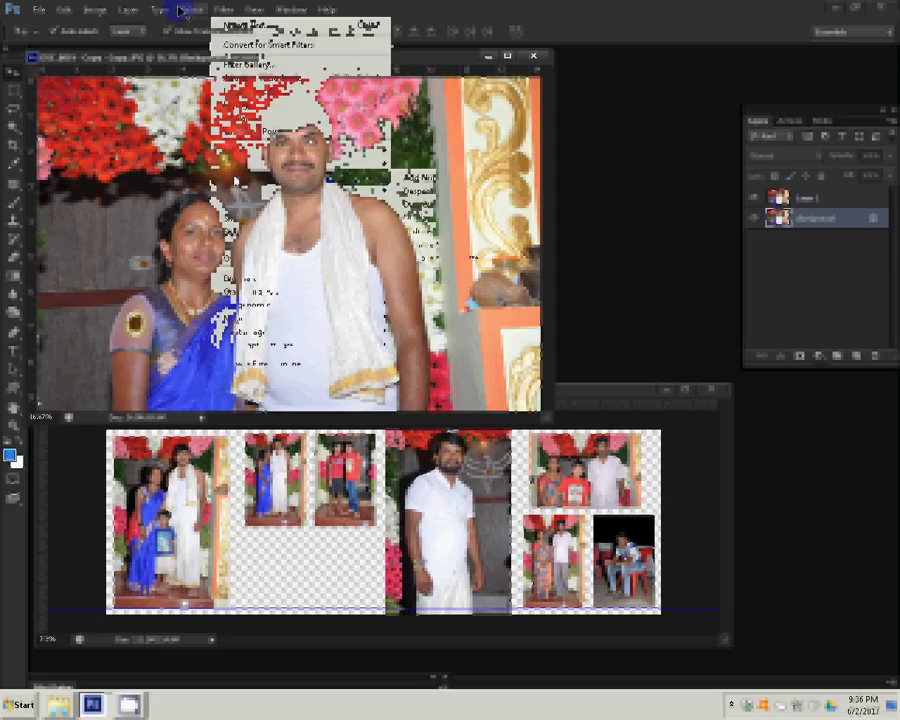
{"action": "left_click", "coordinate": [420, 177]}
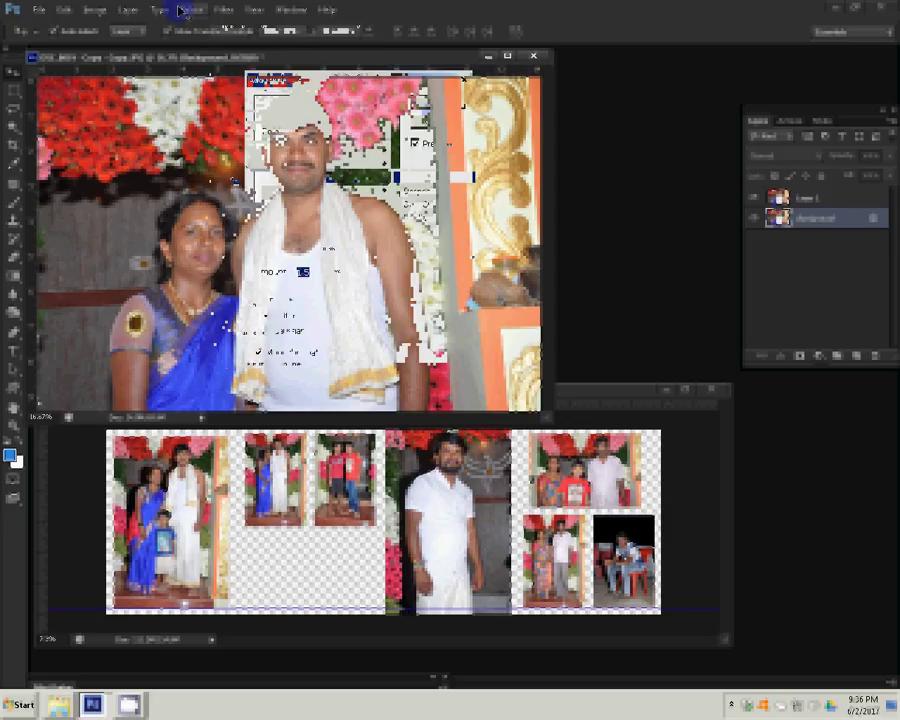
{"action": "left_click", "coordinate": [437, 104]}
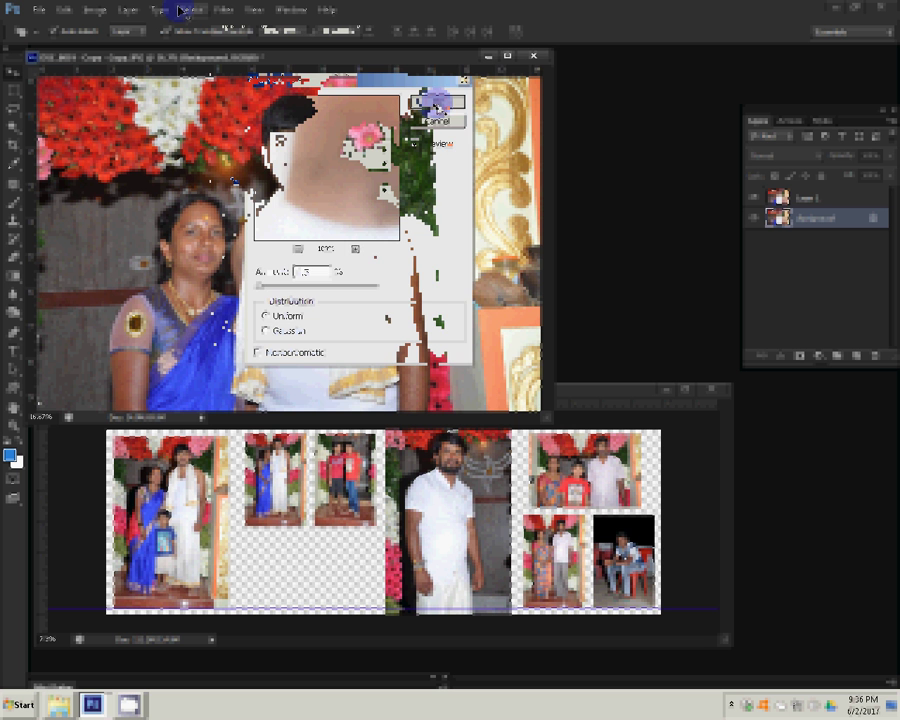
{"action": "left_click", "coordinate": [800, 204]}
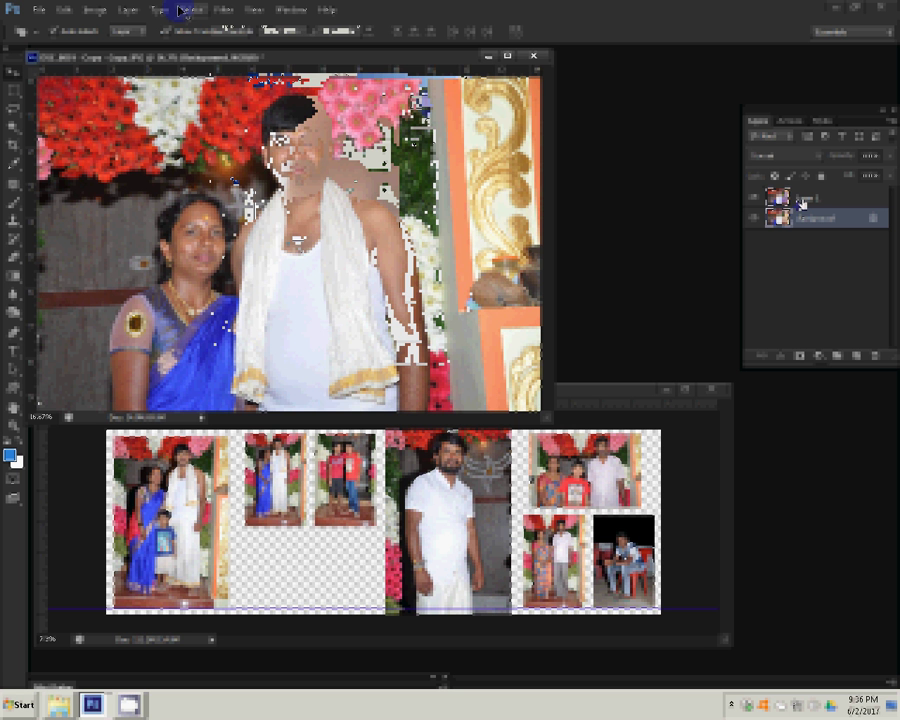
{"action": "key", "text": "ctrl+plus"}
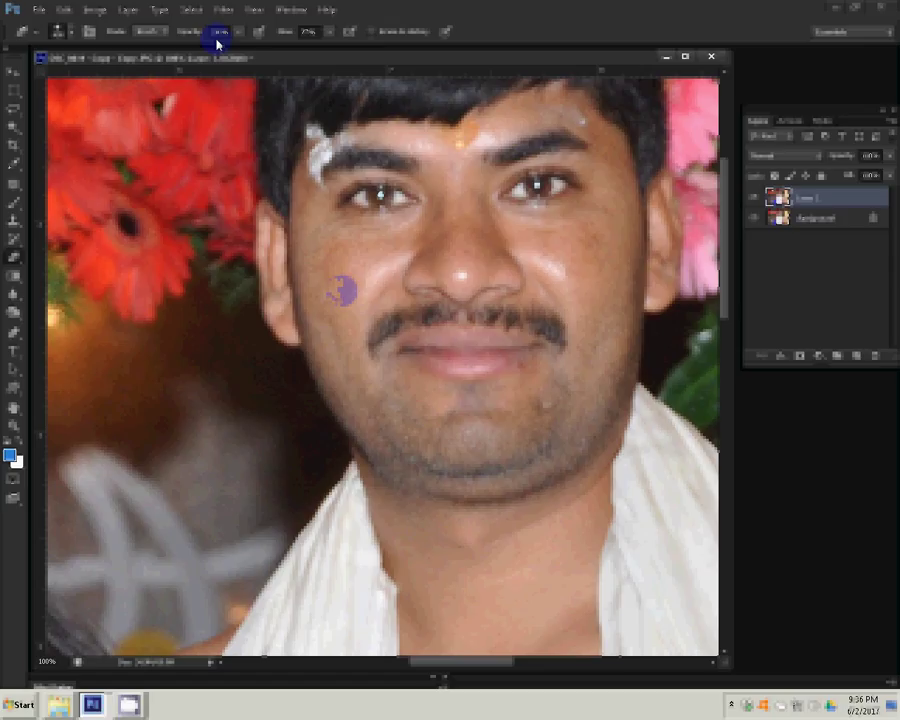
Set the eraser opacity to 66%
{"action": "left_click", "coordinate": [216, 36]}
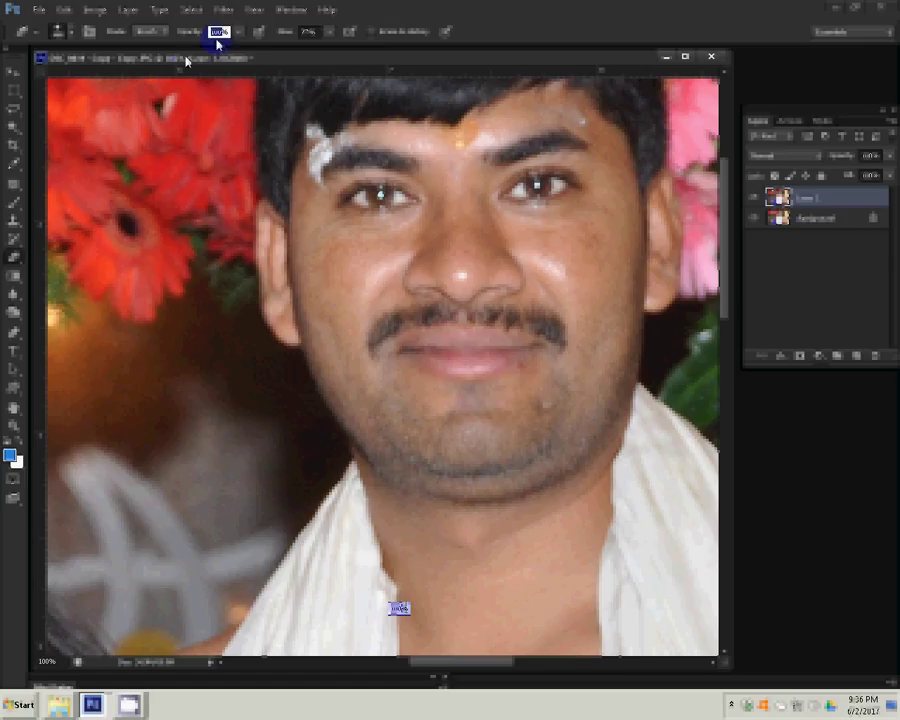
{"action": "type", "text": "66"}
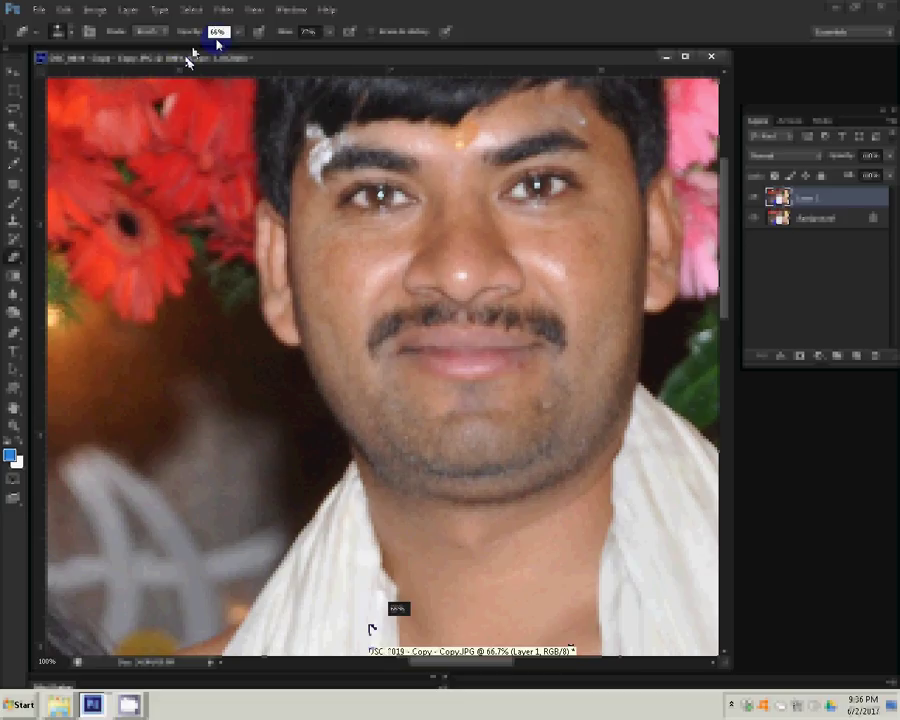
{"action": "type", "text": "96"}
{"action": "type", "text": "66"}
{"action": "key", "text": "Return"}
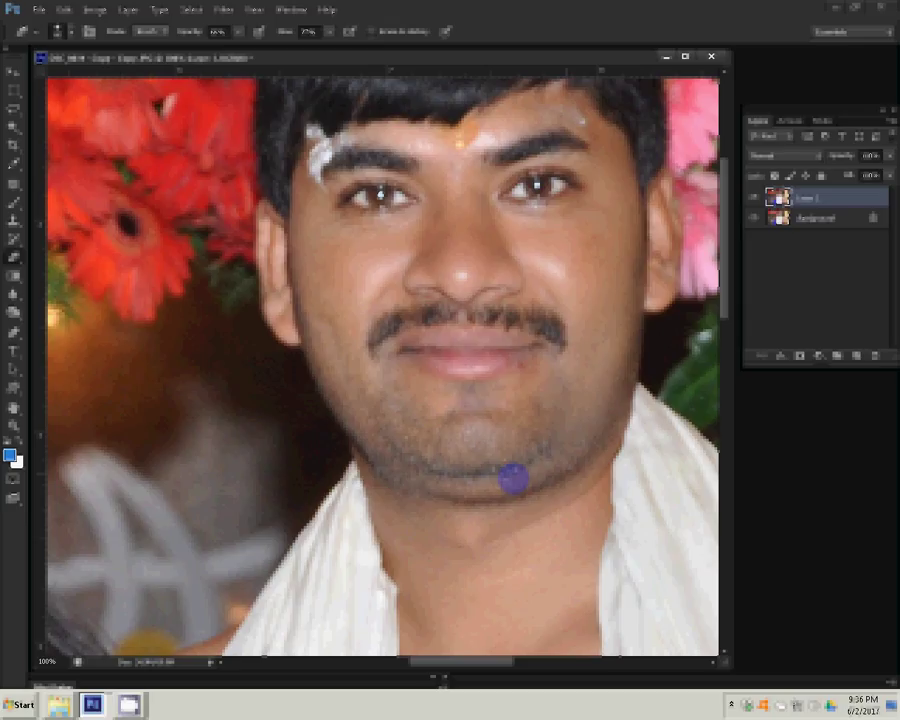
Erase a patch on the man's left cheek, then pan across the photo
{"action": "left_click", "coordinate": [383, 276]}
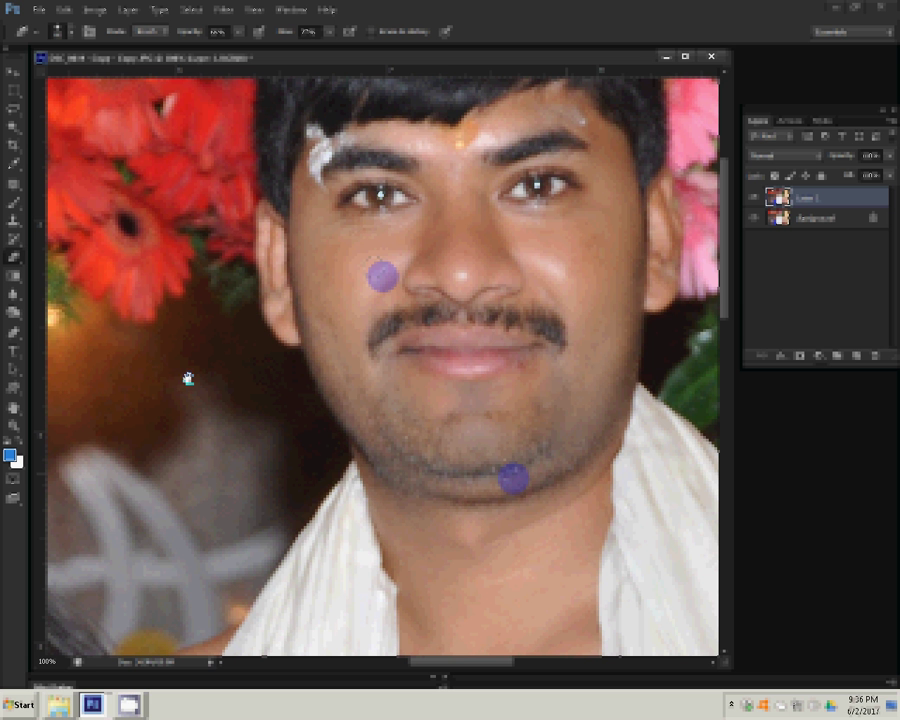
{"action": "key", "text": "ctrl+z"}
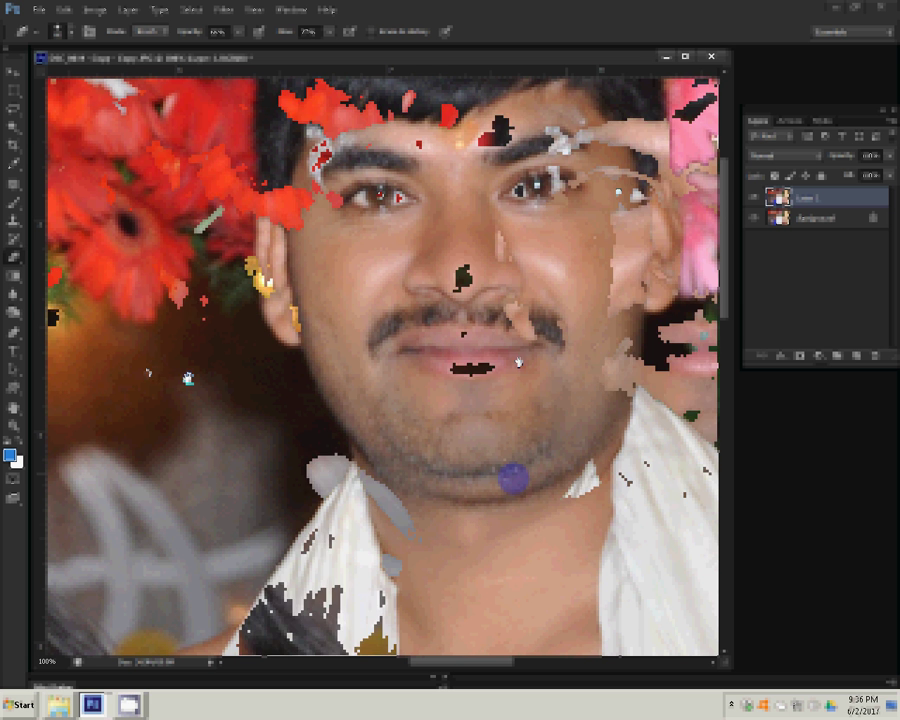
{"action": "left_click_drag", "start_coordinate": [518, 362], "coordinate": [318, 413]}
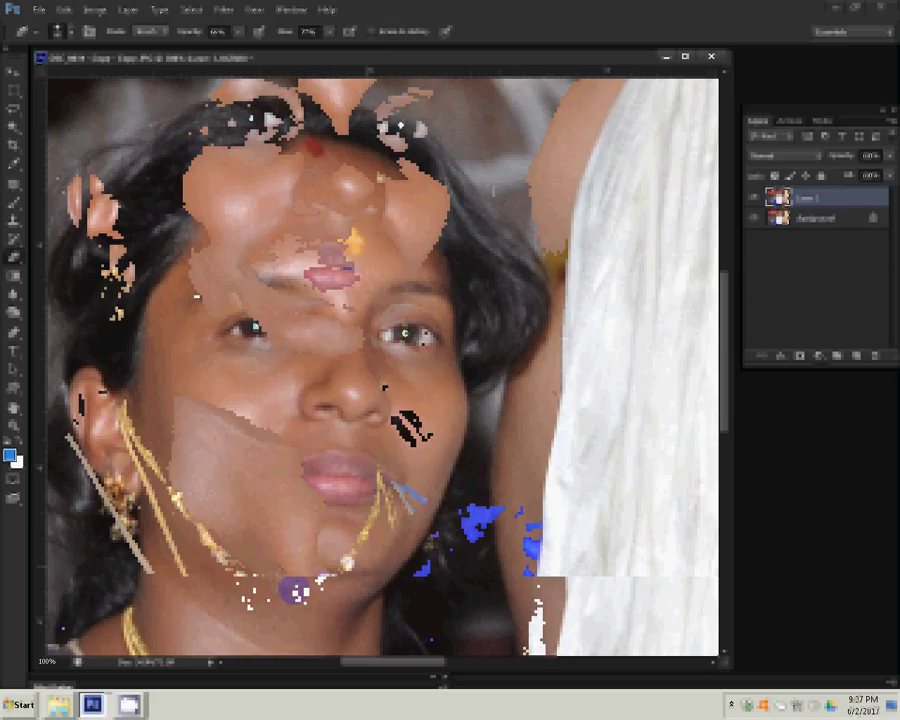
Merge the portrait's visible layers and resize the image to 3 inches wide
{"action": "left_click", "coordinate": [128, 9]}
{"action": "left_click", "coordinate": [160, 441]}
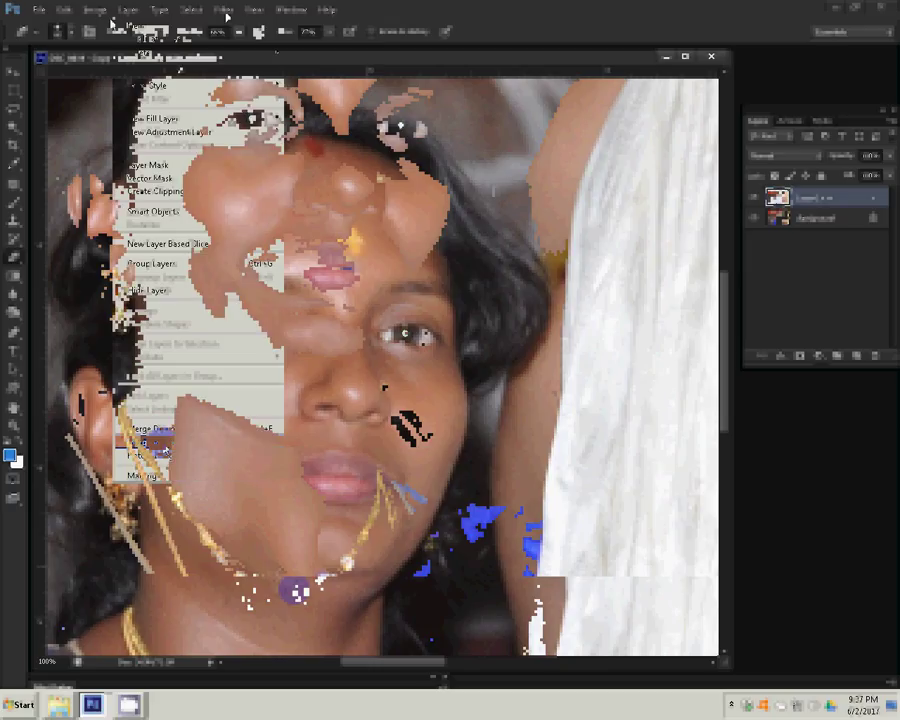
{"action": "left_click", "coordinate": [100, 10]}
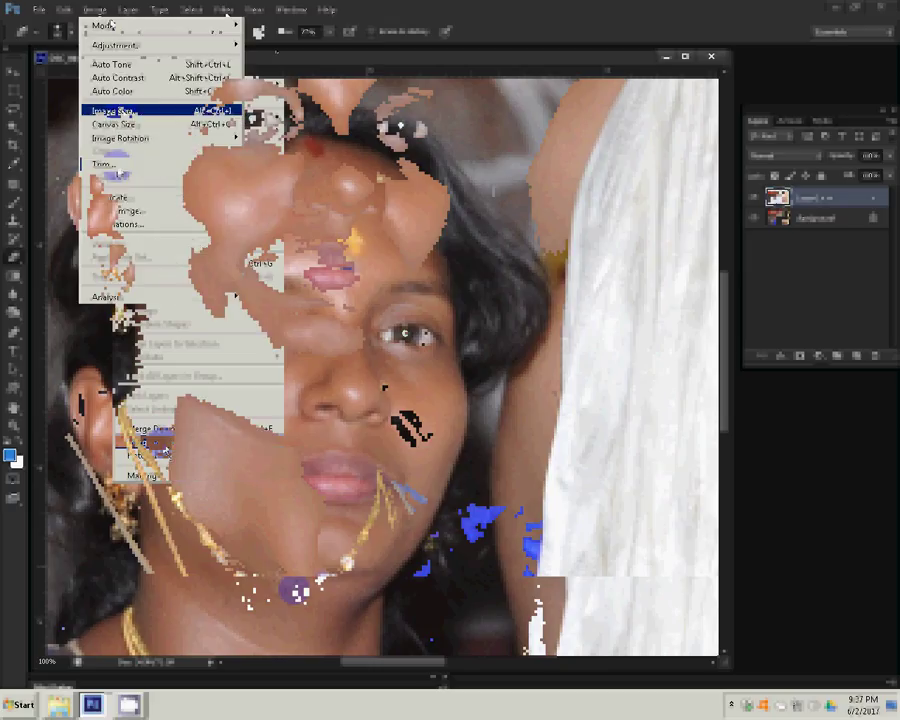
{"action": "left_click", "coordinate": [118, 110]}
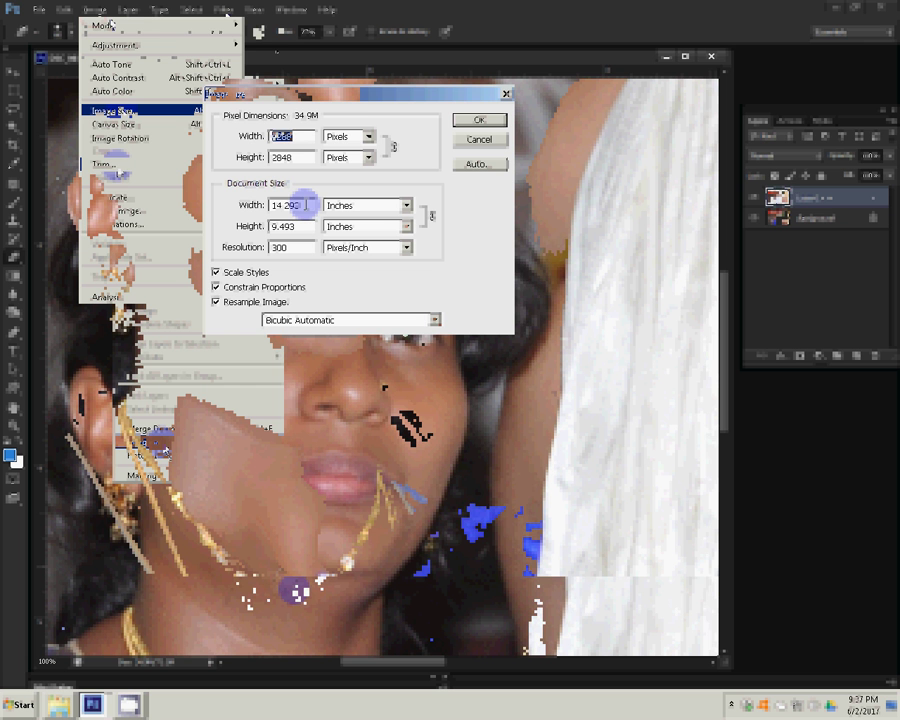
{"action": "double_click", "coordinate": [300, 205]}
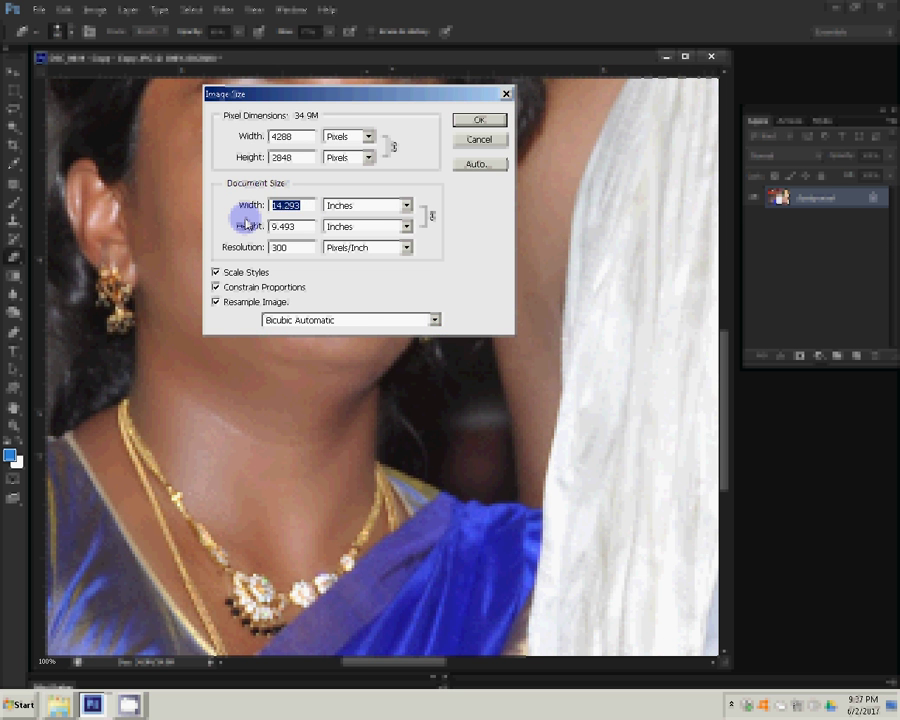
{"action": "type", "text": "3"}
{"action": "left_click", "coordinate": [481, 122]}
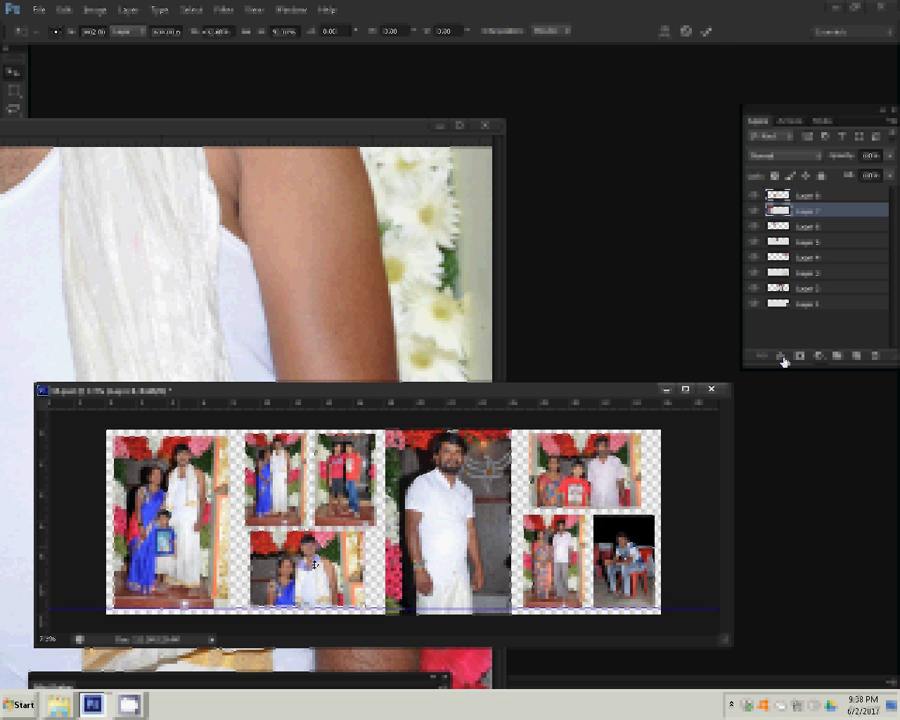
Give Layer 8 a 22 px outside orange-yellow gradient stroke and copy its layer style
{"action": "left_click", "coordinate": [782, 357]}
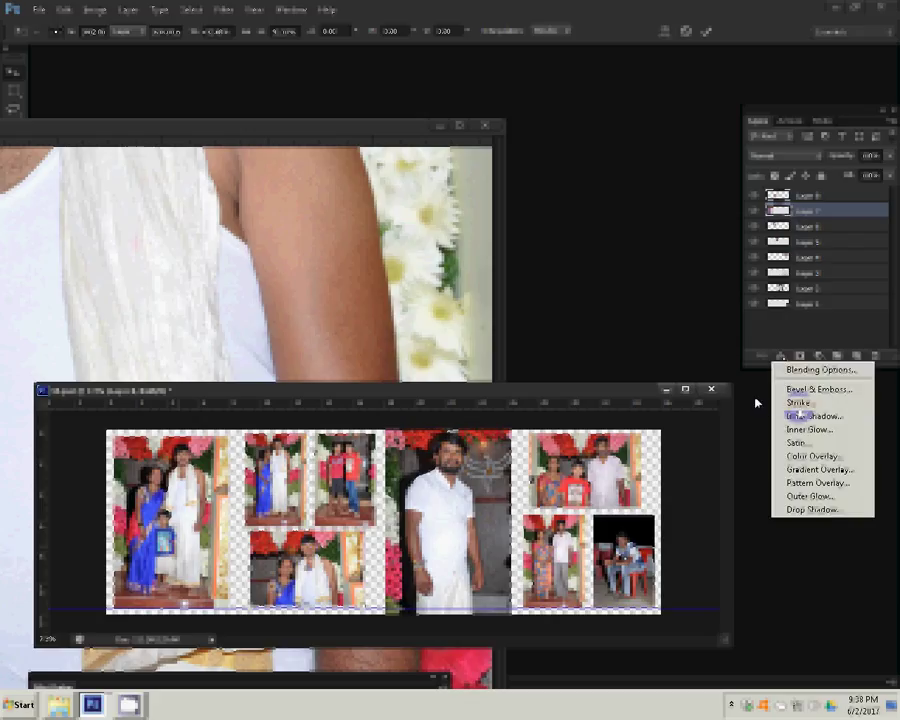
{"action": "left_click", "coordinate": [800, 415]}
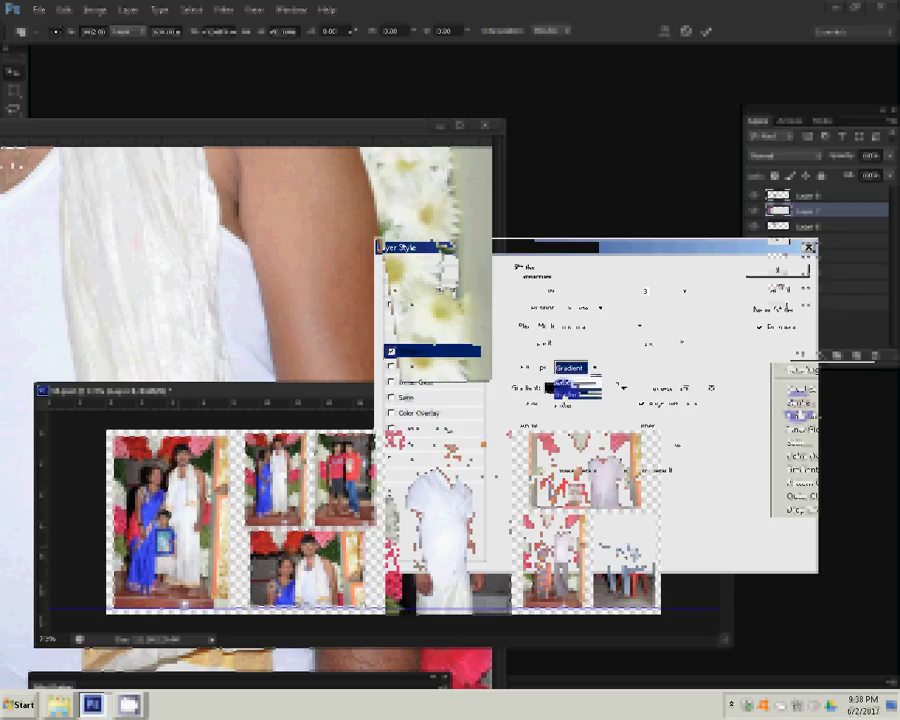
{"action": "left_click", "coordinate": [549, 388]}
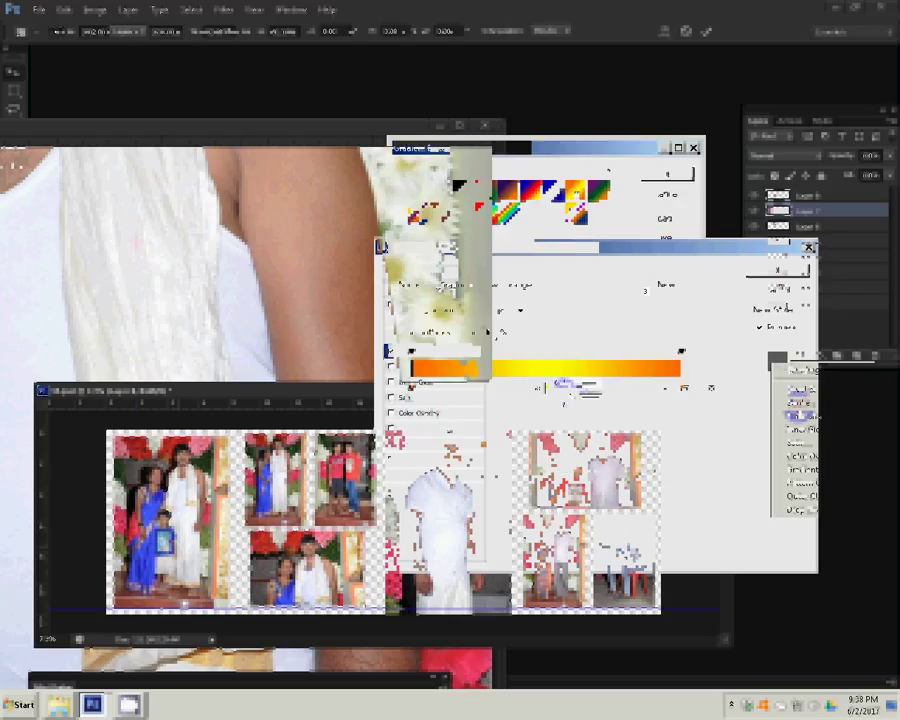
{"action": "key", "text": "Return"}
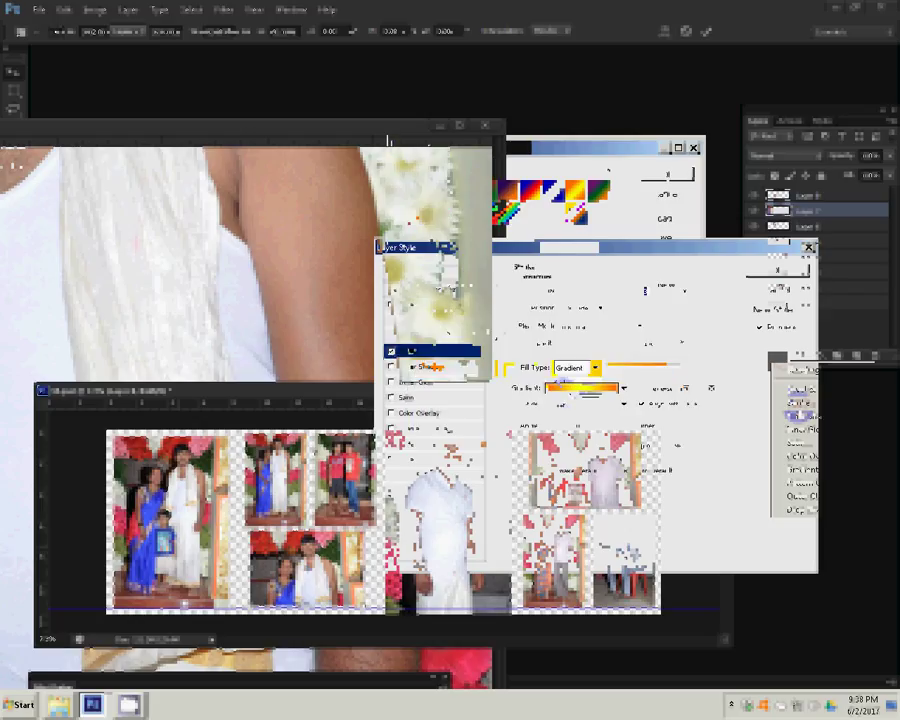
{"action": "type", "text": "22"}
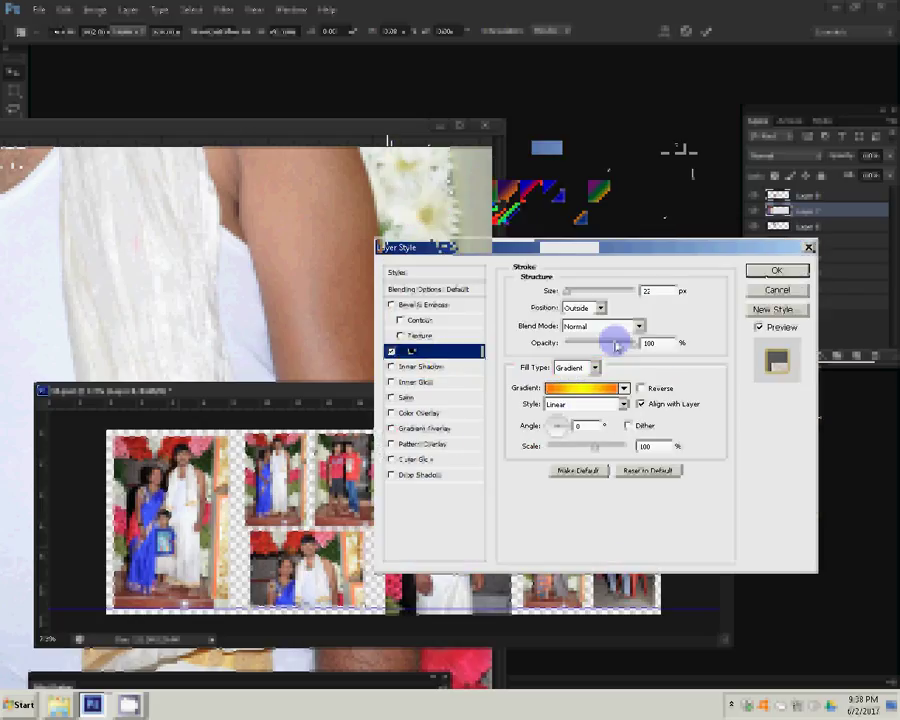
{"action": "key", "text": "Return"}
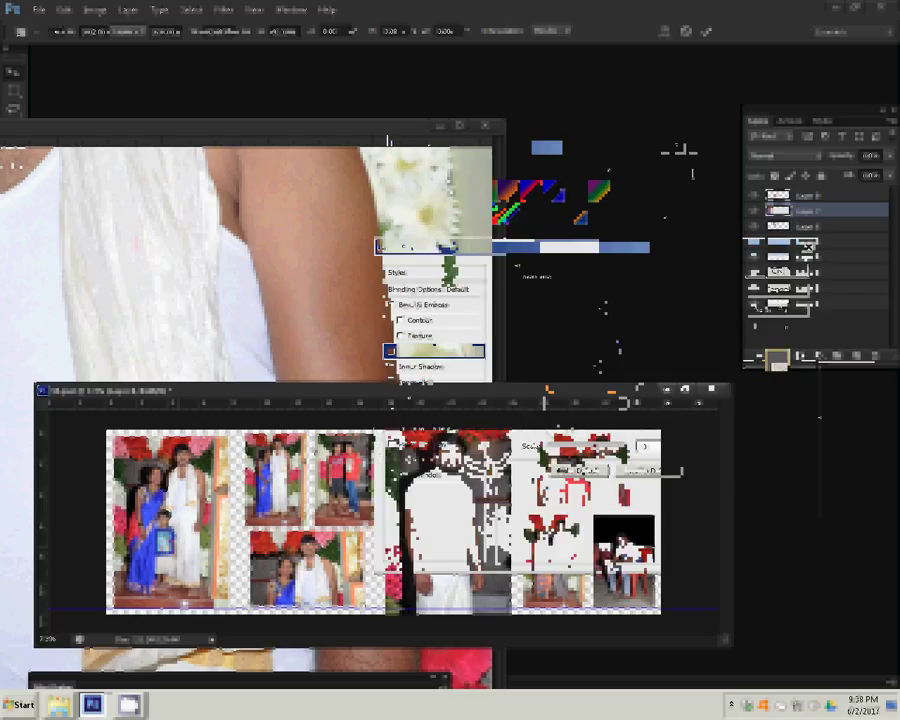
{"action": "left_click", "coordinate": [96, 12]}
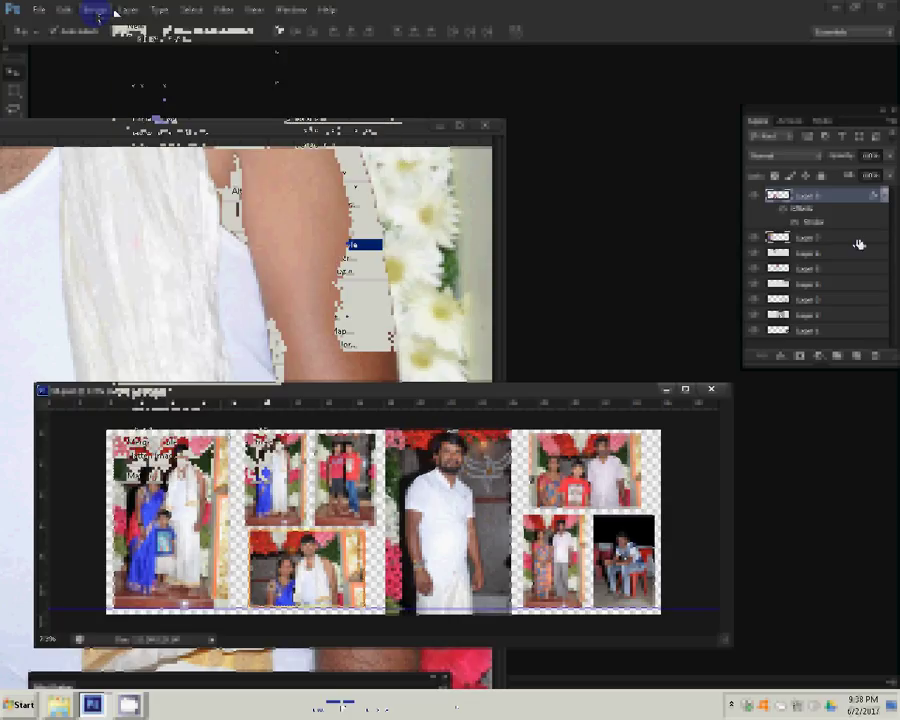
Paste the copied gradient stroke style onto the first two remaining photo layers
{"action": "right_click", "coordinate": [858, 243]}
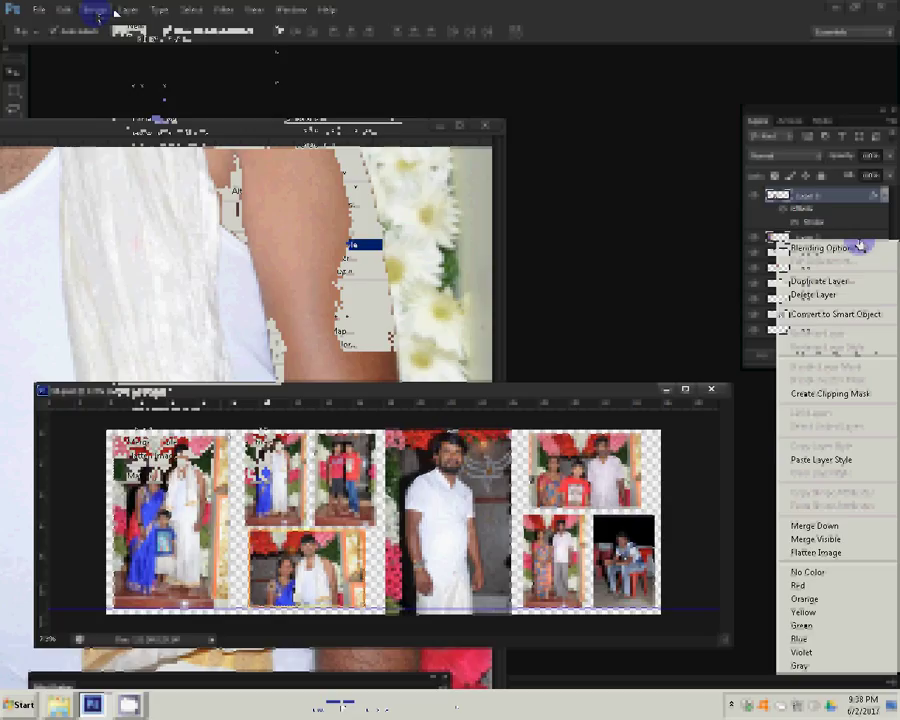
{"action": "left_click", "coordinate": [816, 460]}
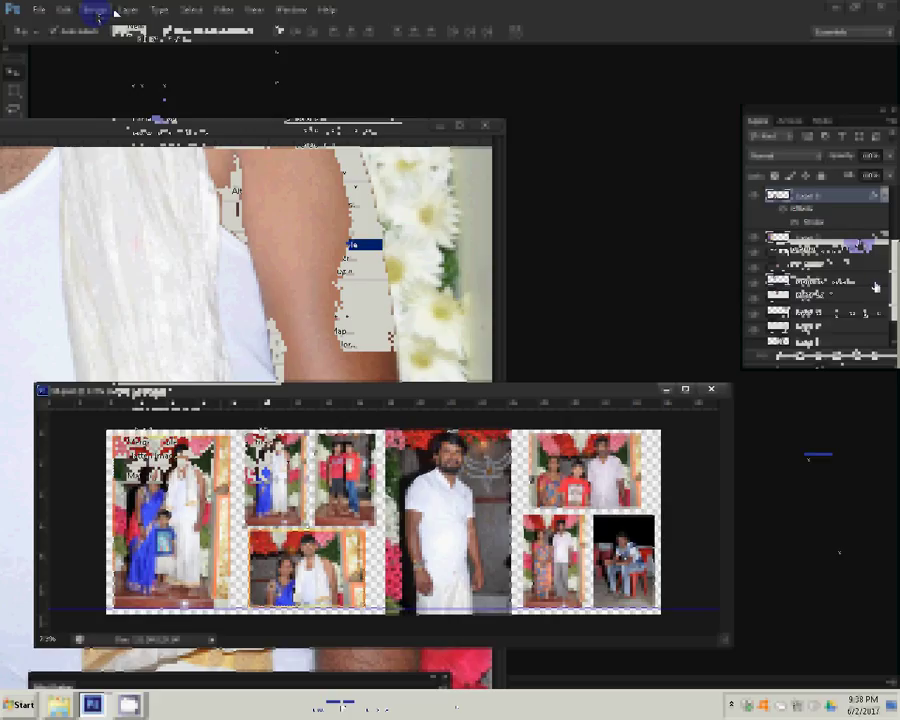
{"action": "right_click", "coordinate": [873, 283]}
{"action": "left_click", "coordinate": [792, 474]}
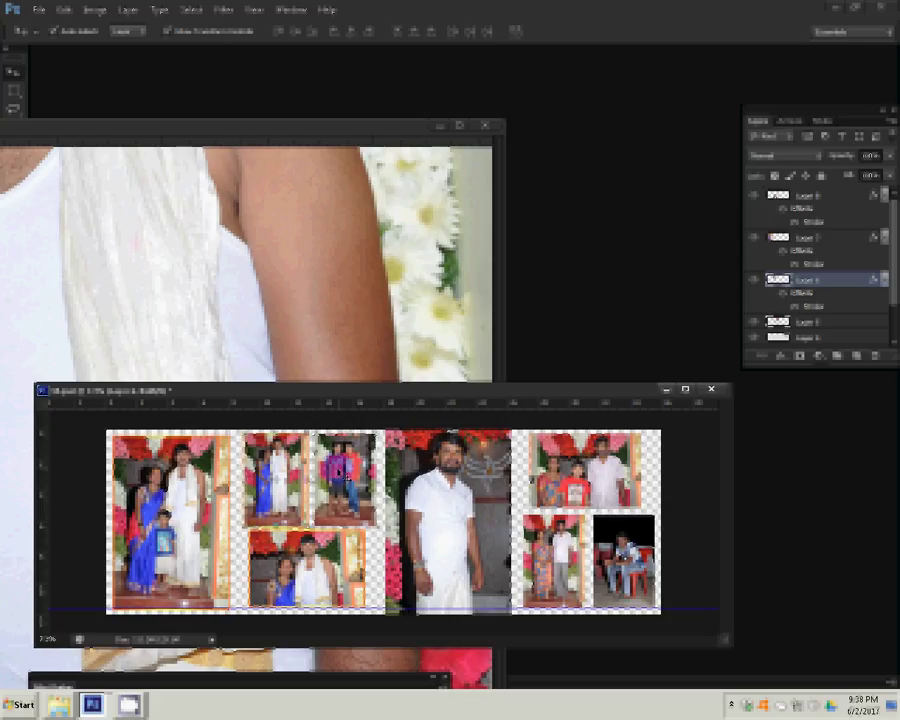
{"action": "right_click", "coordinate": [850, 322]}
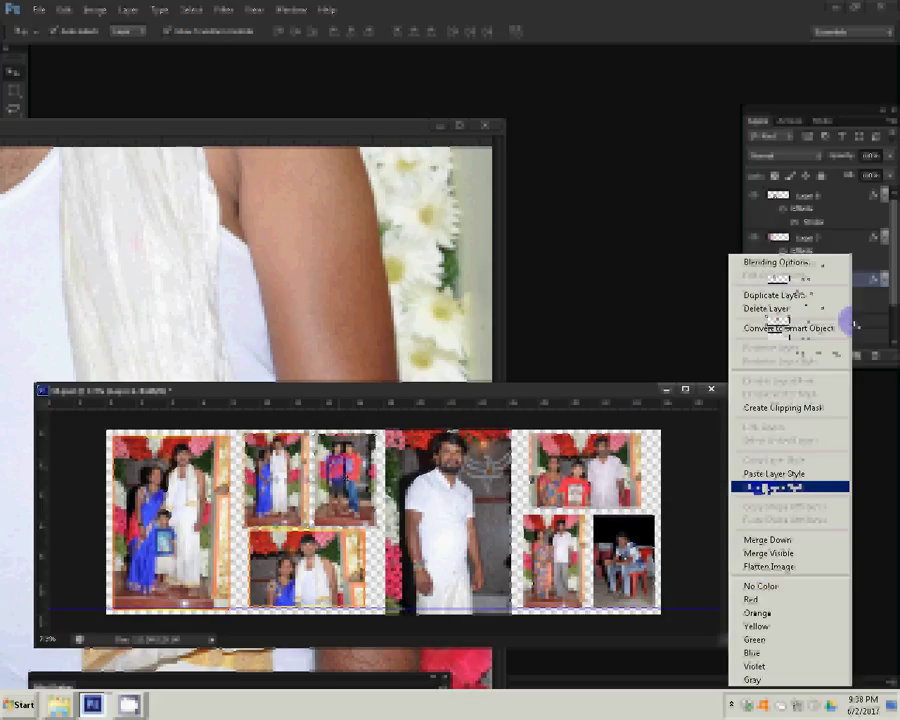
{"action": "left_click", "coordinate": [790, 487]}
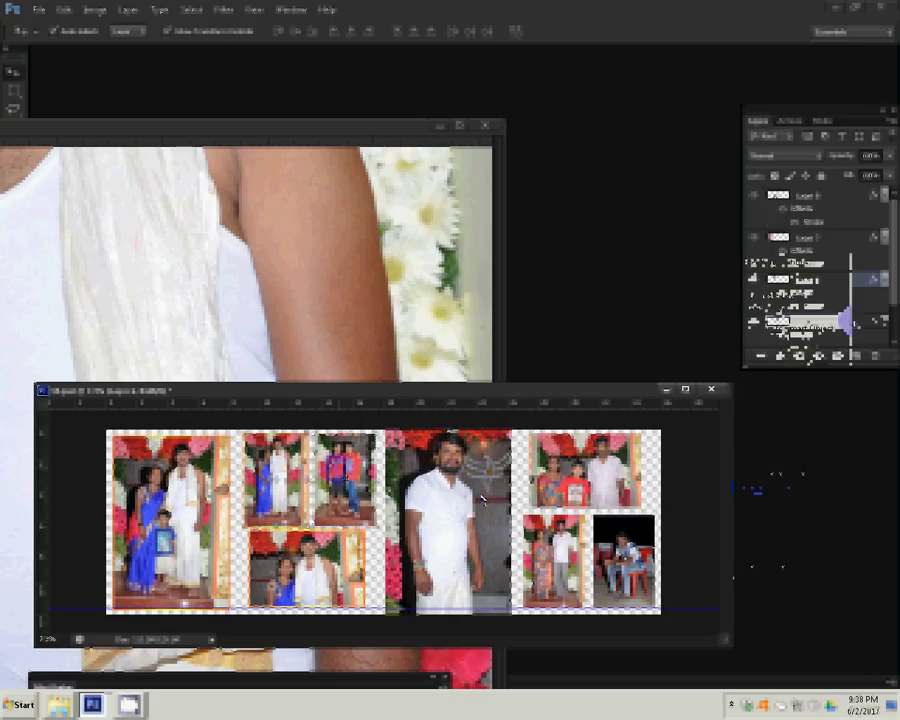
Paste the same stroke style onto the other photo layers, including the seated-man photo
{"action": "right_click", "coordinate": [858, 338]}
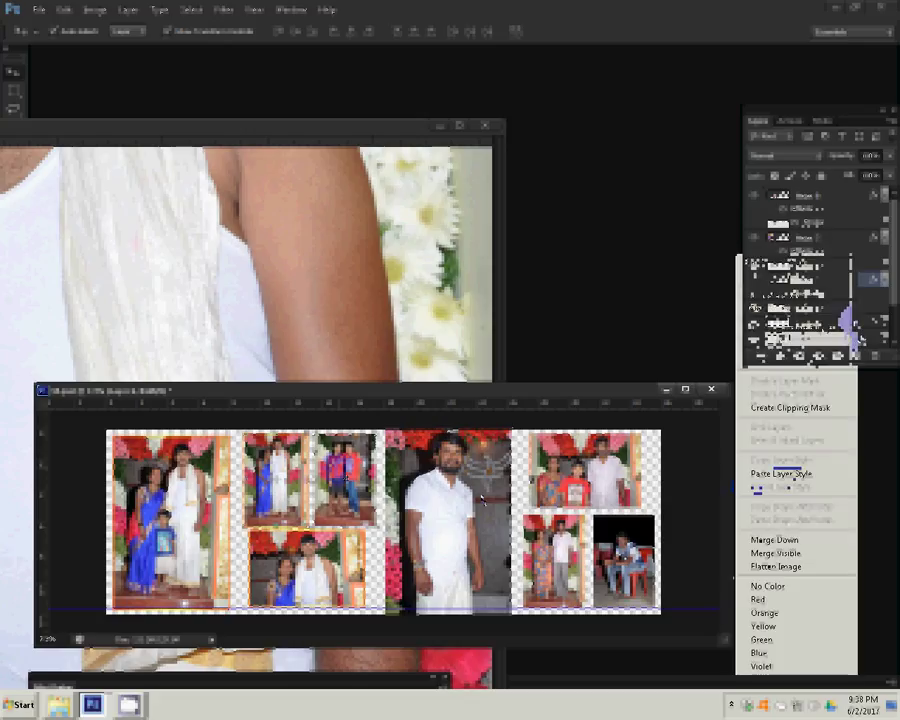
{"action": "left_click", "coordinate": [780, 474]}
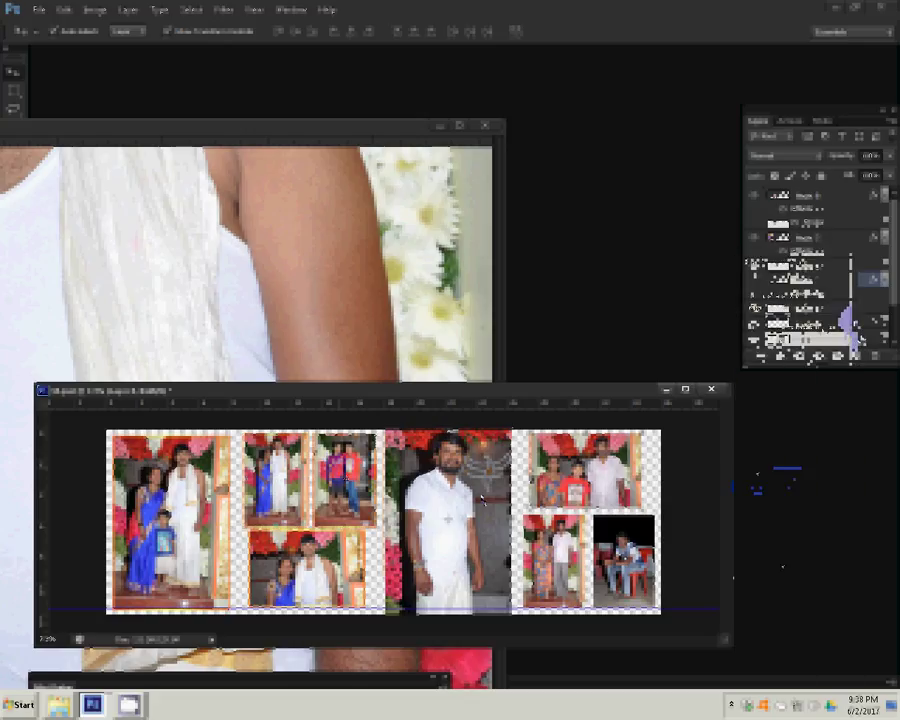
{"action": "right_click", "coordinate": [853, 318]}
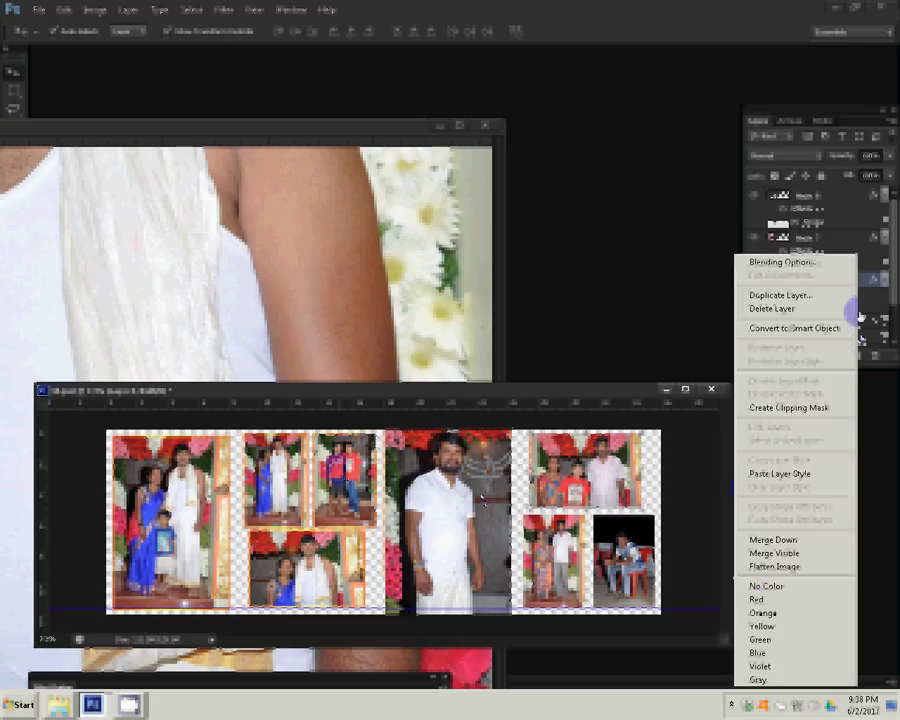
{"action": "left_click", "coordinate": [795, 476]}
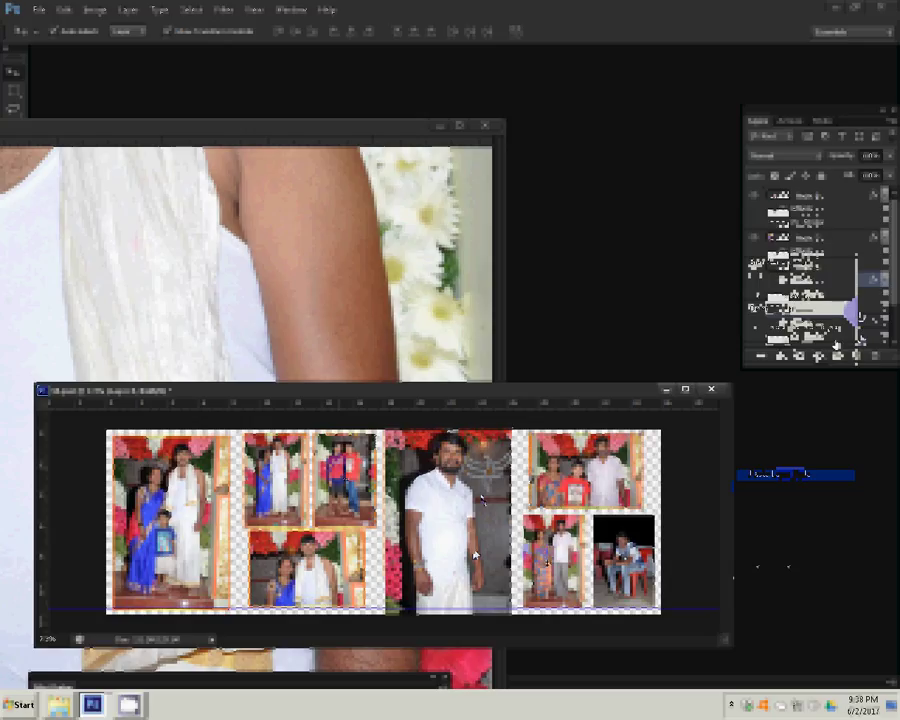
{"action": "right_click", "coordinate": [835, 342]}
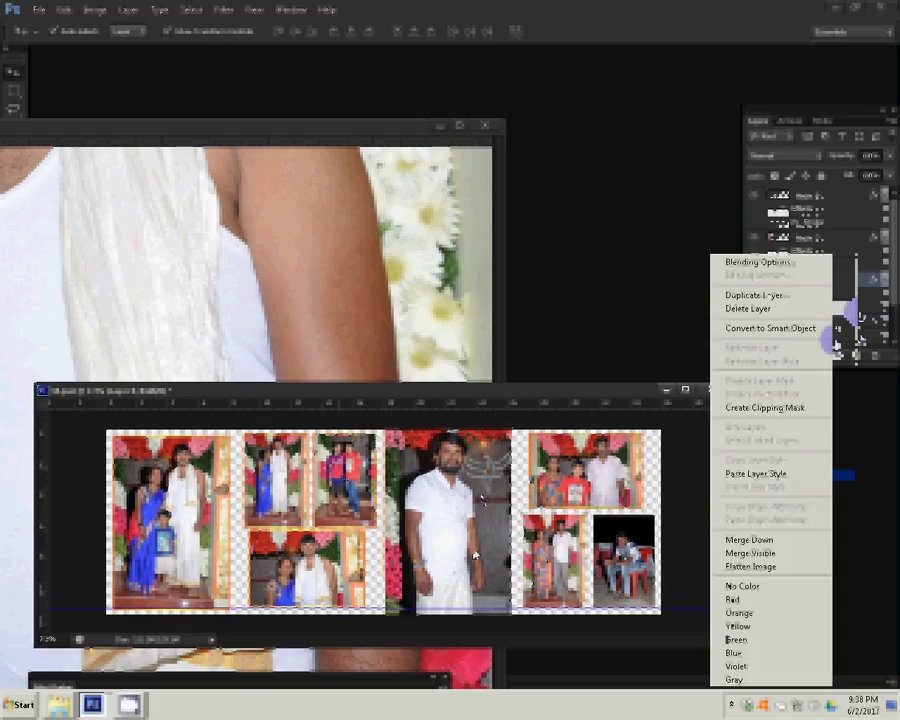
{"action": "left_click", "coordinate": [765, 476]}
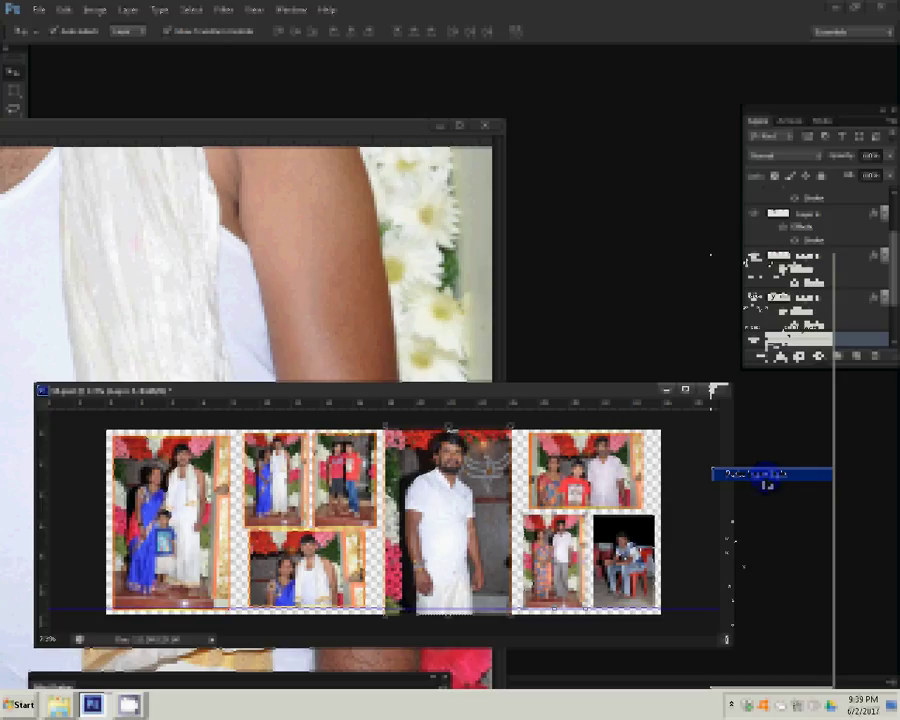
{"action": "right_click", "coordinate": [857, 338]}
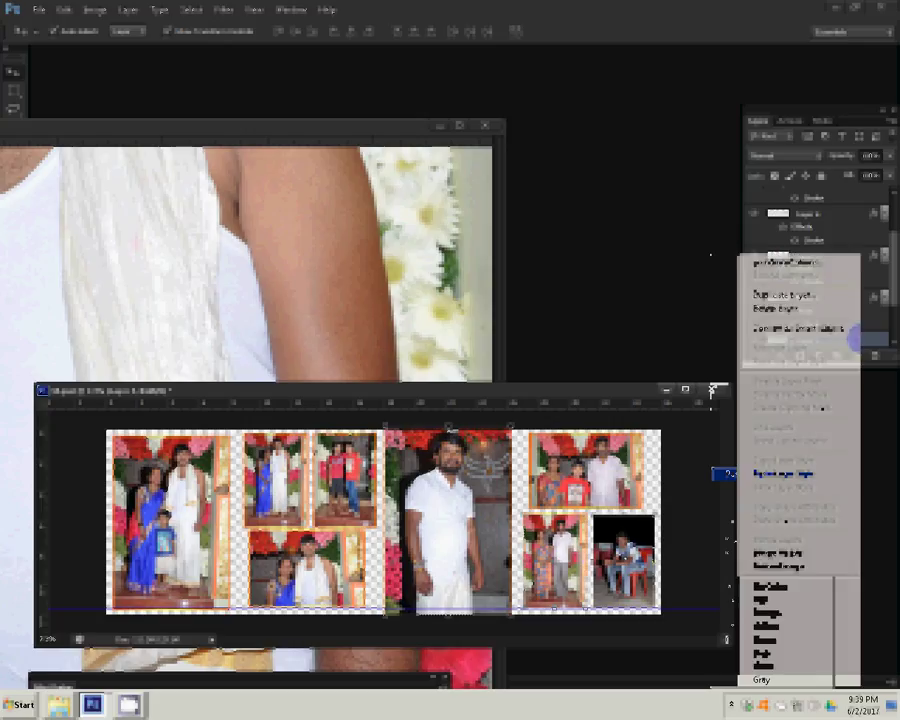
{"action": "left_click", "coordinate": [857, 338]}
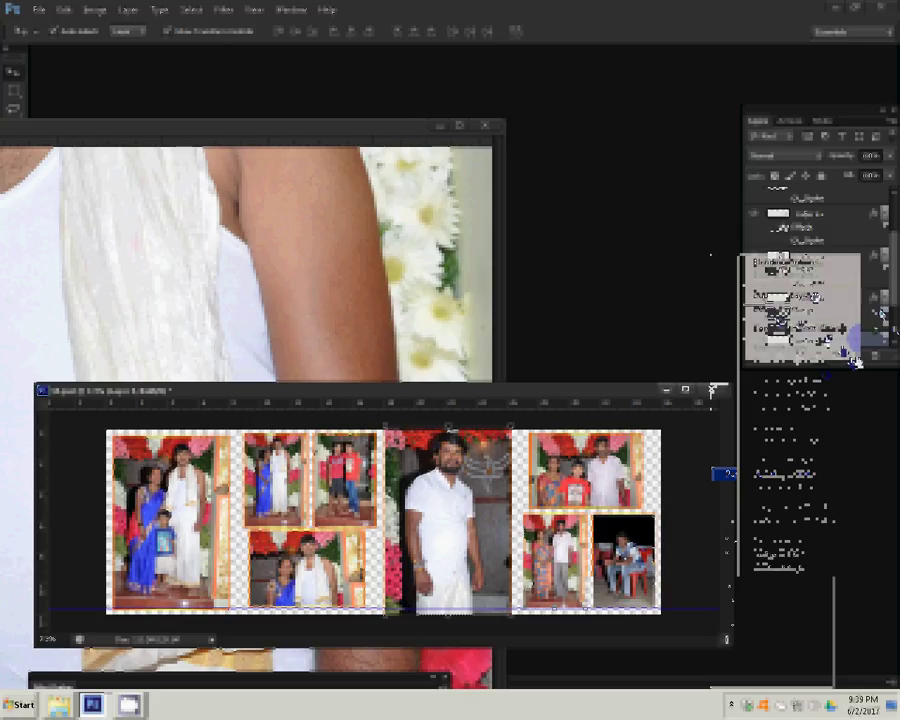
Add a linear yellow, magenta, orange and navy gradient fill background at a 35.54° angle
{"action": "left_click", "coordinate": [818, 356]}
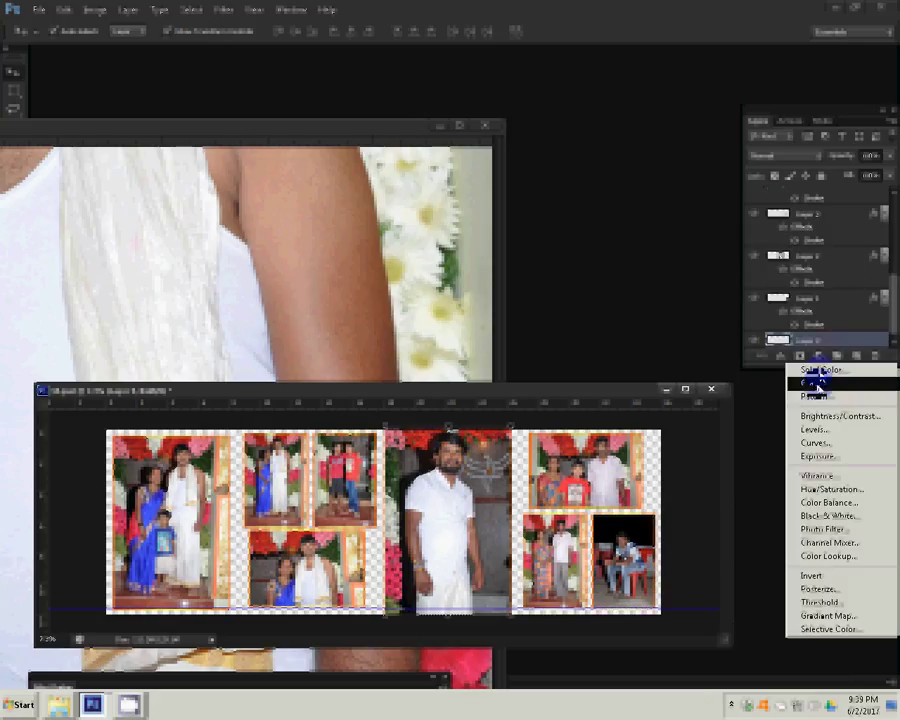
{"action": "left_click", "coordinate": [818, 383]}
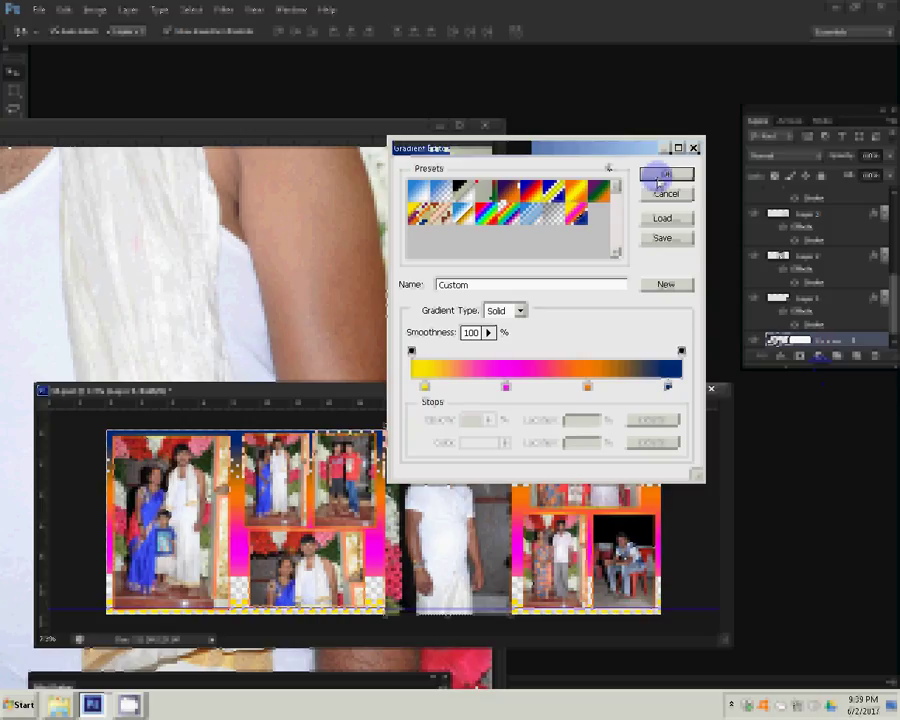
{"action": "key", "text": "Return"}
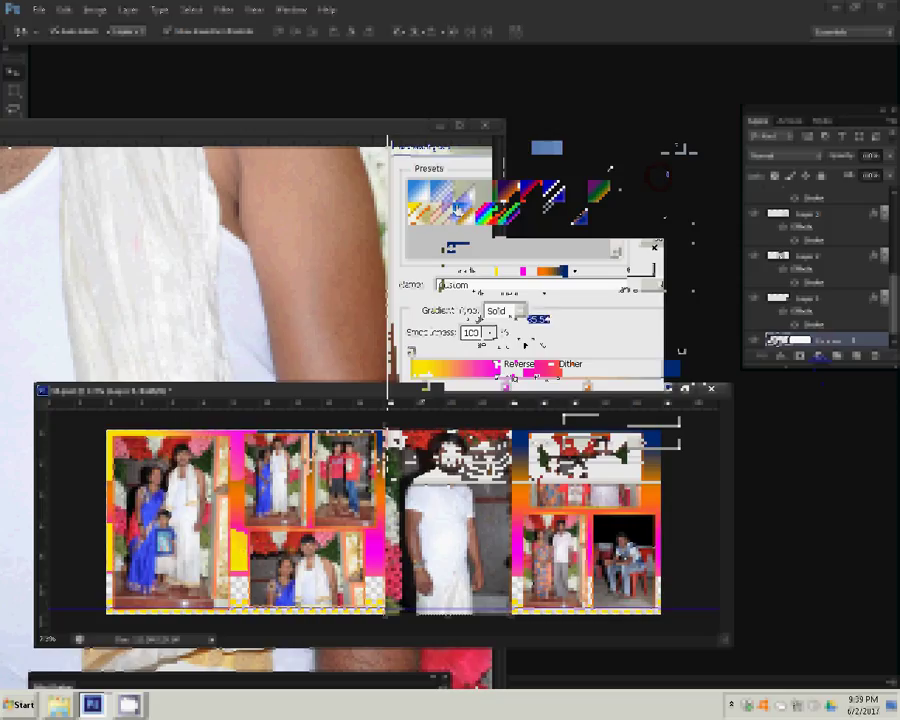
{"action": "left_click", "coordinate": [516, 320]}
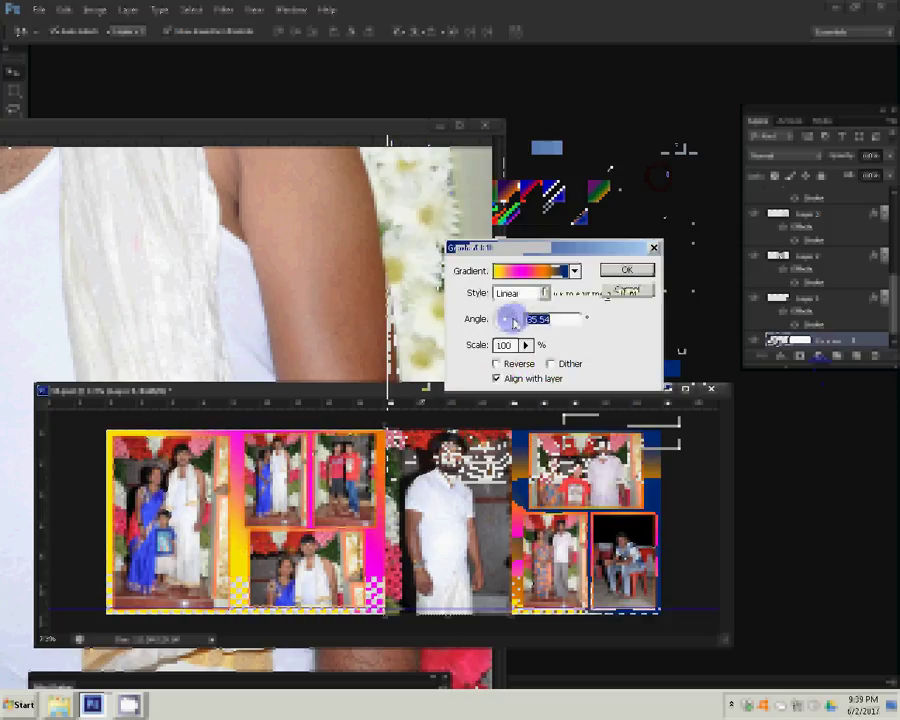
{"action": "key", "text": "Return"}
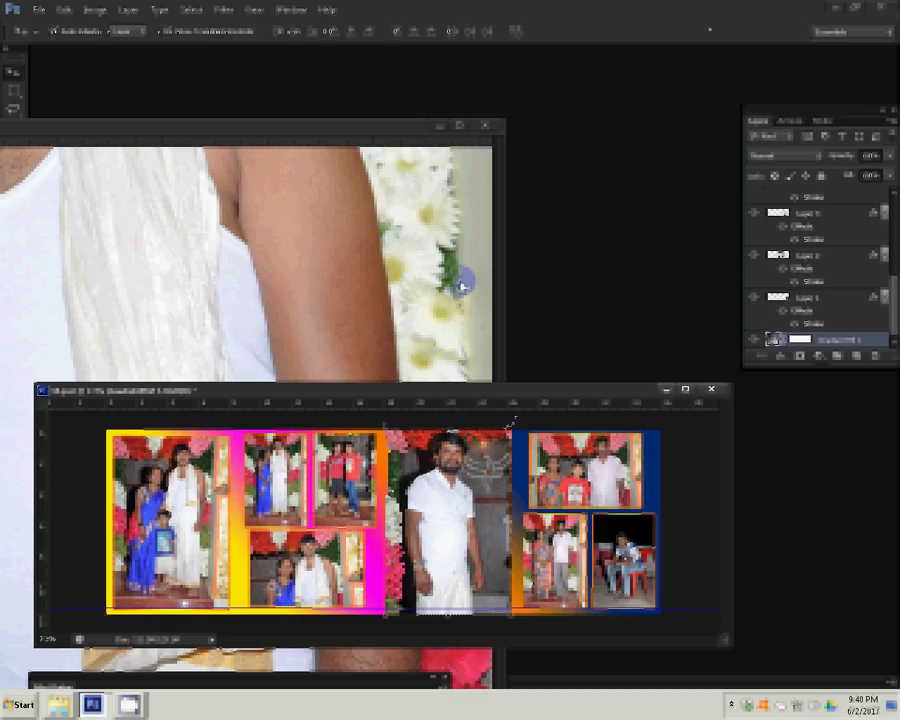
Rotate the middle standing-man photo slightly to straighten it and commit the transform
{"action": "key", "text": "ctrl+t"}
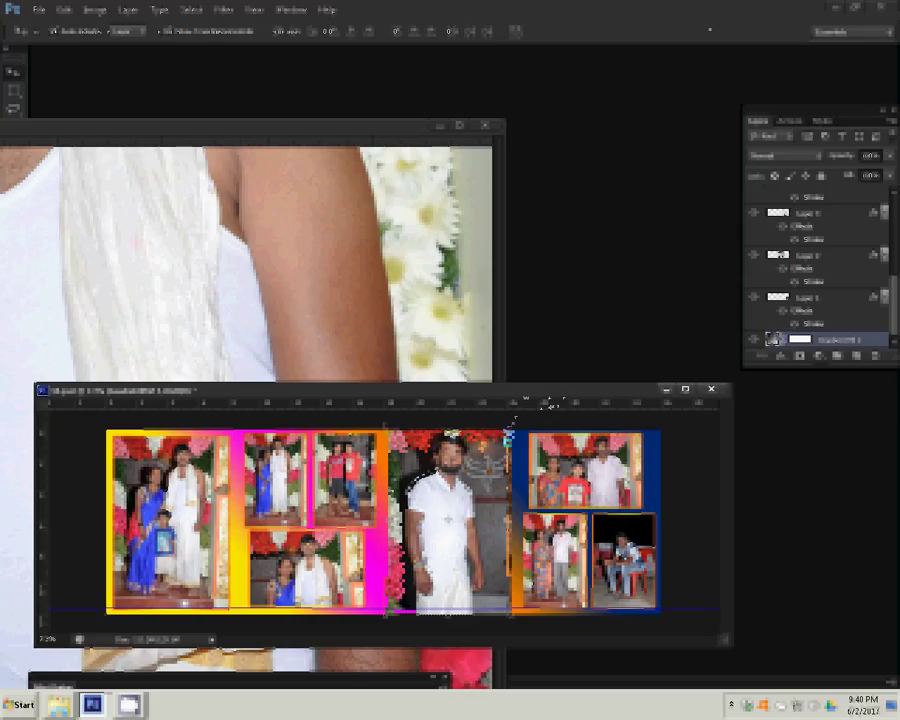
{"action": "left_click_drag", "start_coordinate": [508, 436], "coordinate": [505, 438]}
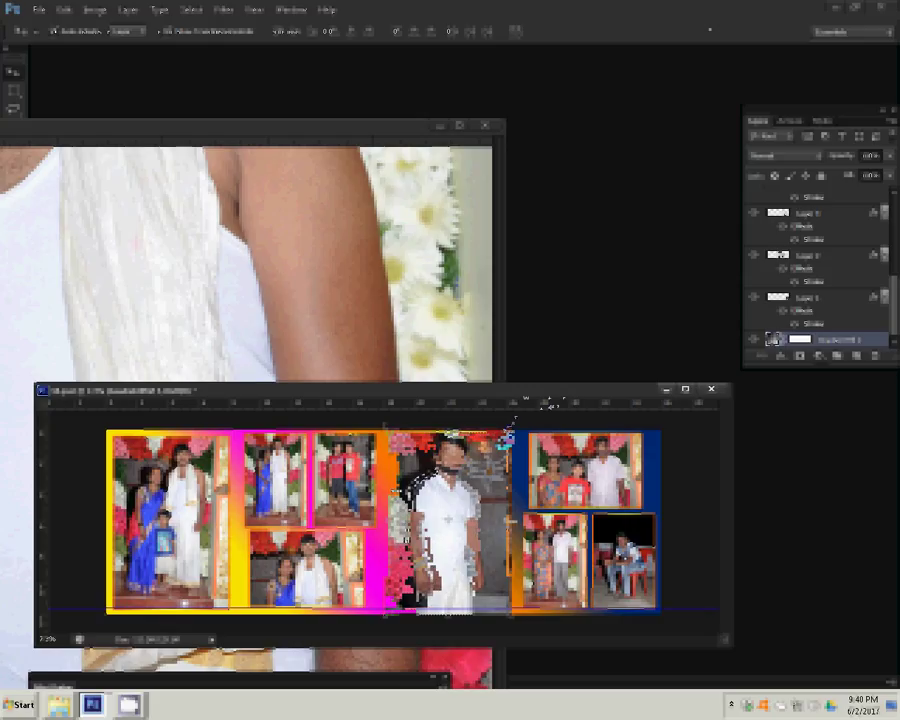
{"action": "left_click_drag", "start_coordinate": [507, 437], "coordinate": [505, 438]}
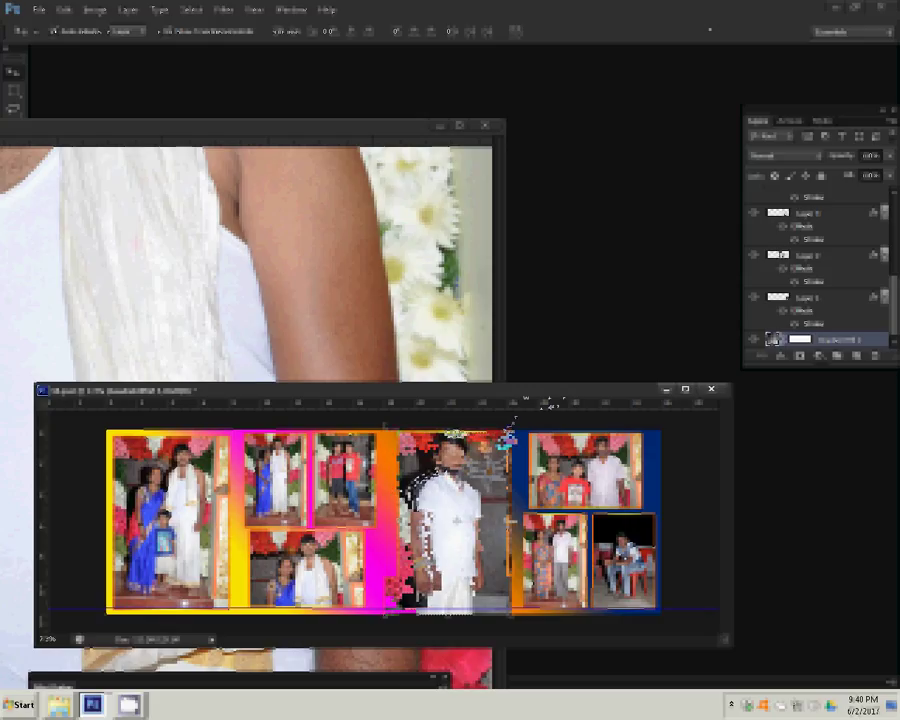
{"action": "key", "text": "Return"}
{"action": "left_click", "coordinate": [38, 9]}
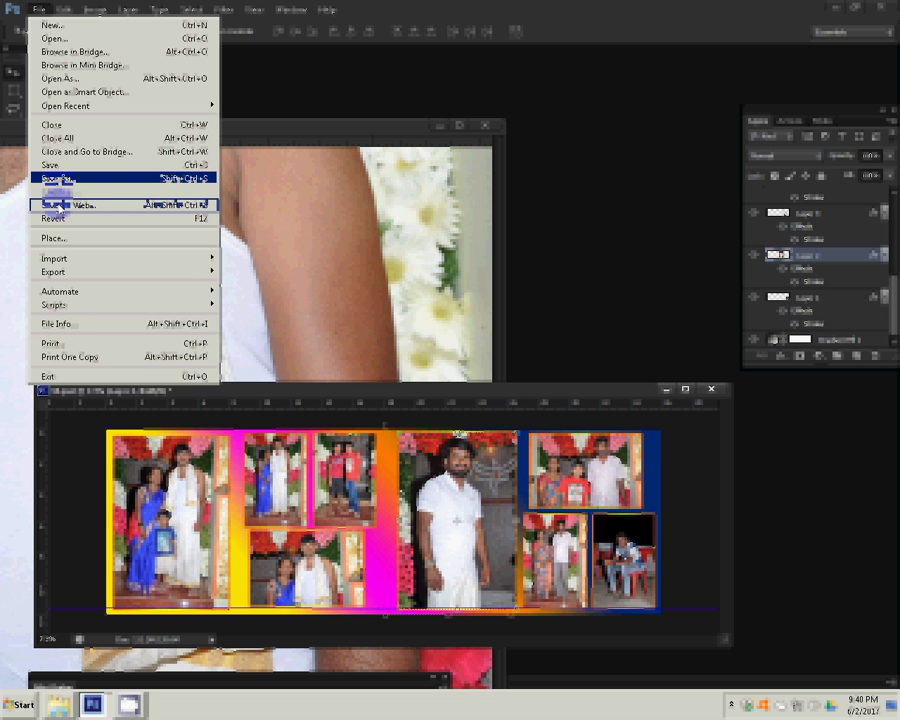
Save the spread as a layered Photoshop PSD named '35' next to the earlier spreads
{"action": "left_click", "coordinate": [56, 180]}
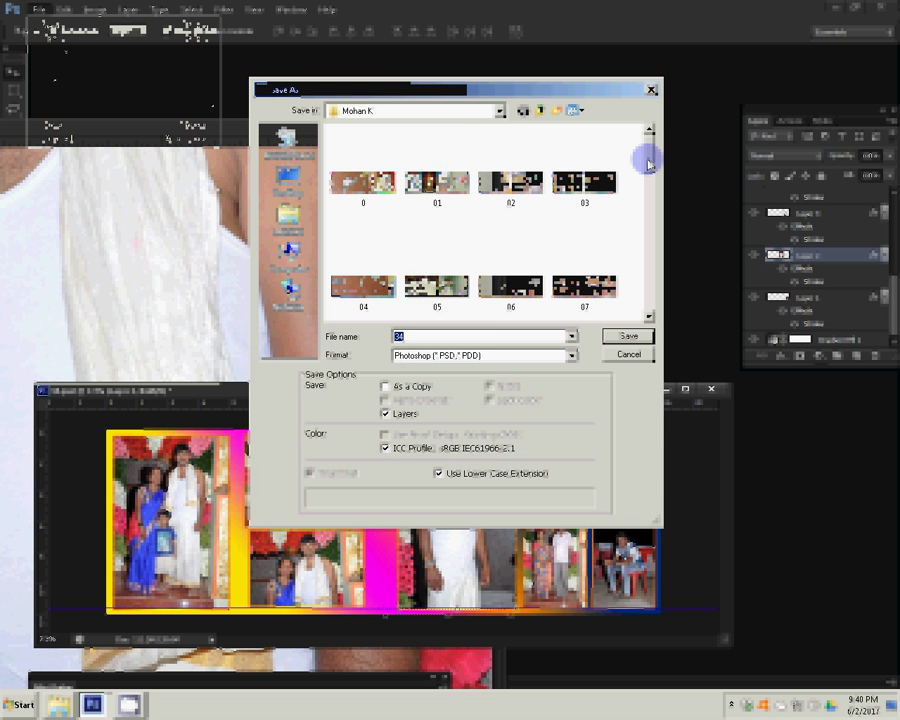
{"action": "left_click_drag", "start_coordinate": [650, 163], "coordinate": [652, 305]}
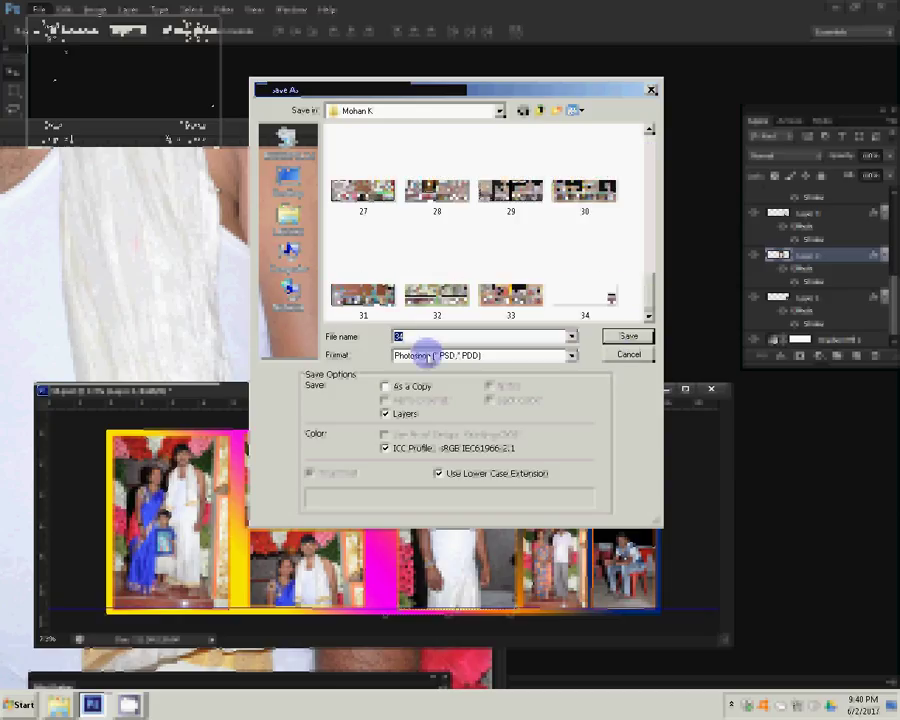
{"action": "type", "text": "3"}
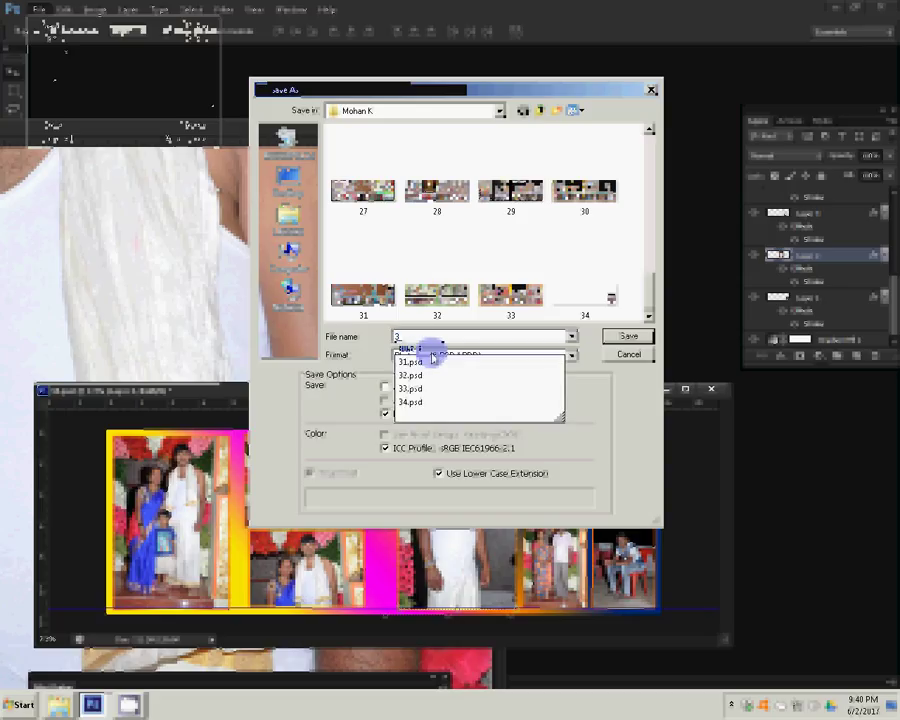
{"action": "type", "text": "5"}
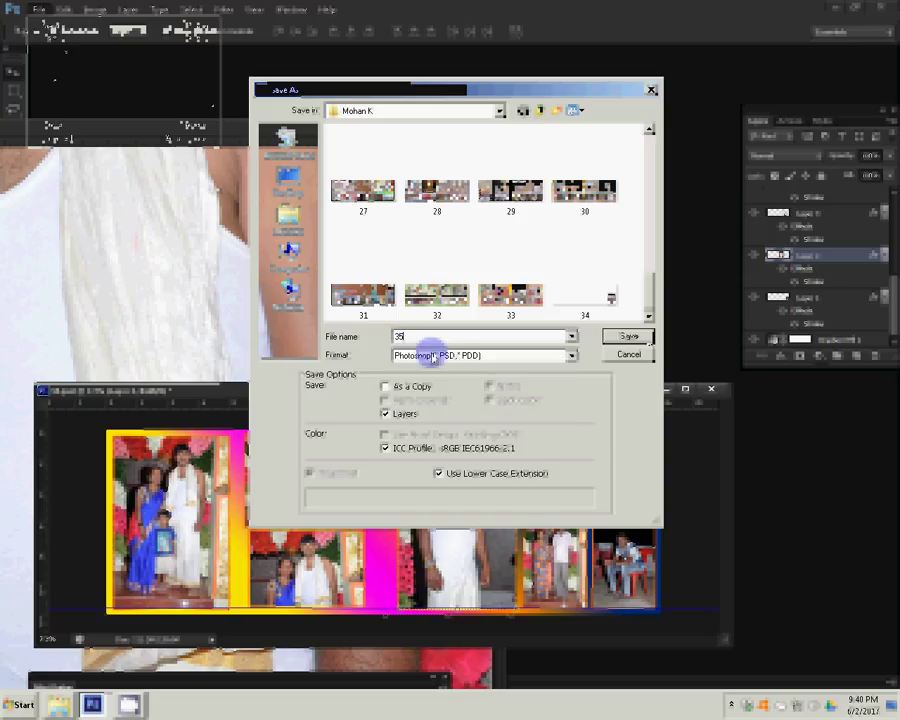
{"action": "left_click", "coordinate": [628, 336]}
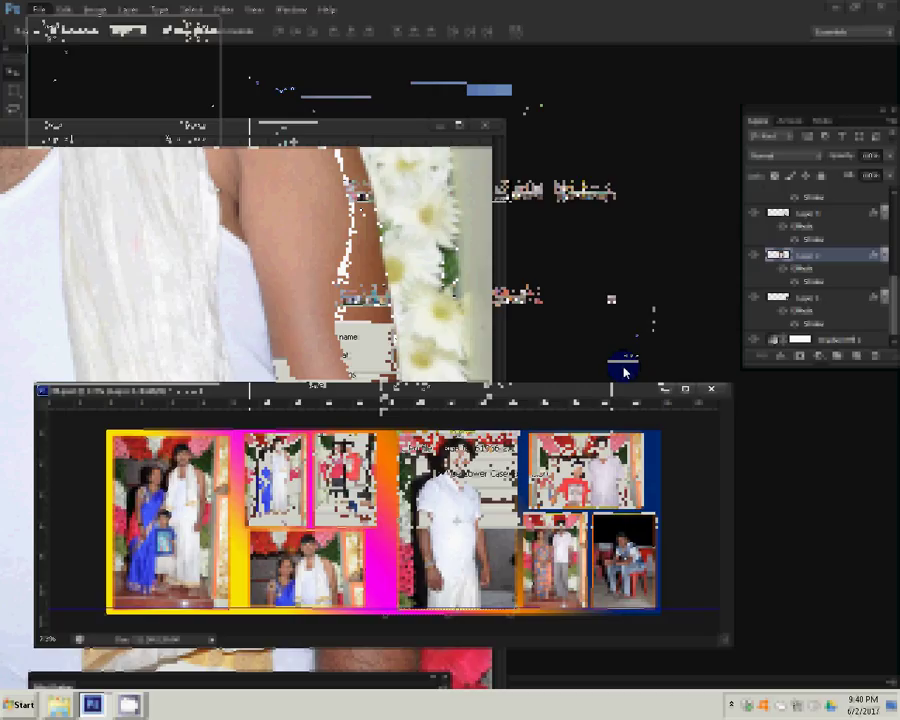